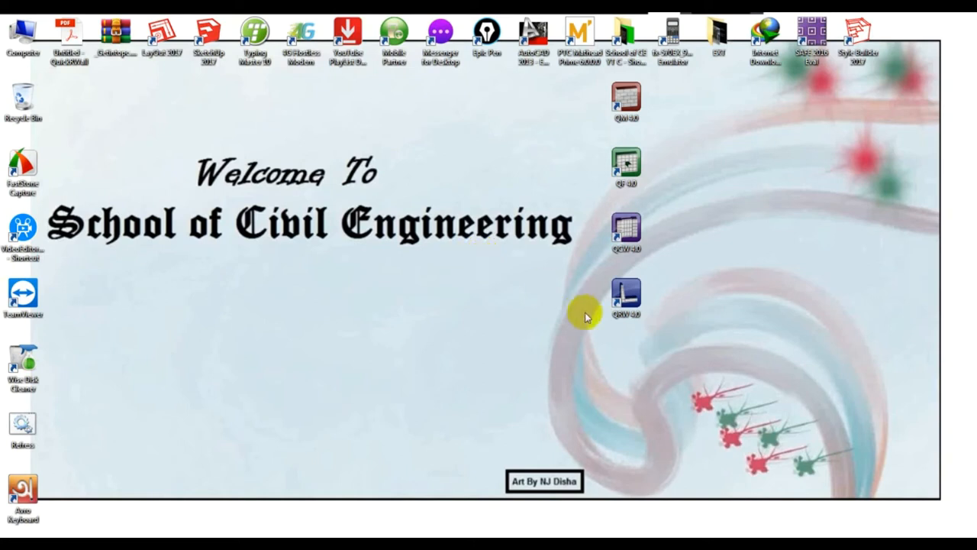
Launch QuickRWall 4.0 maximized and create a new restrained wall named Restrained Wall 1.
double_click(622, 301)
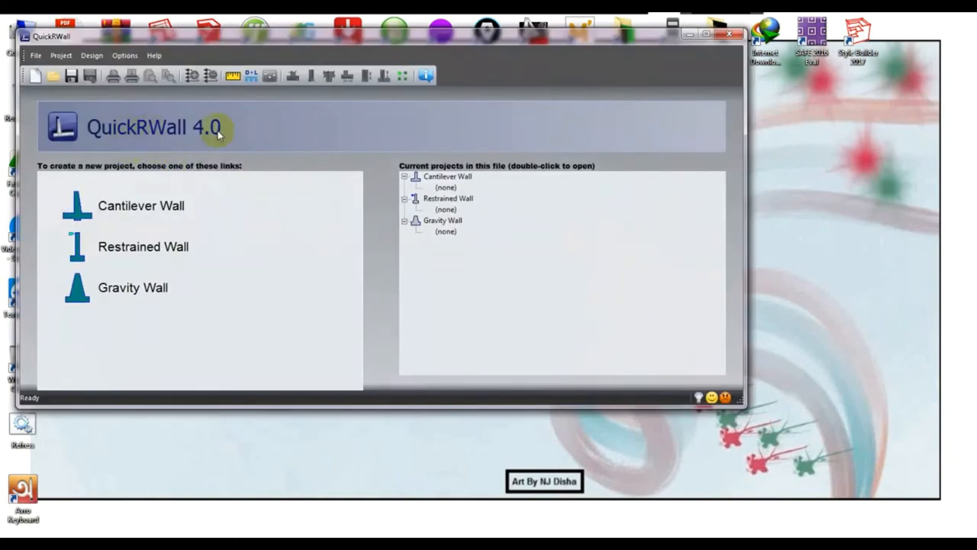
left_click(707, 33)
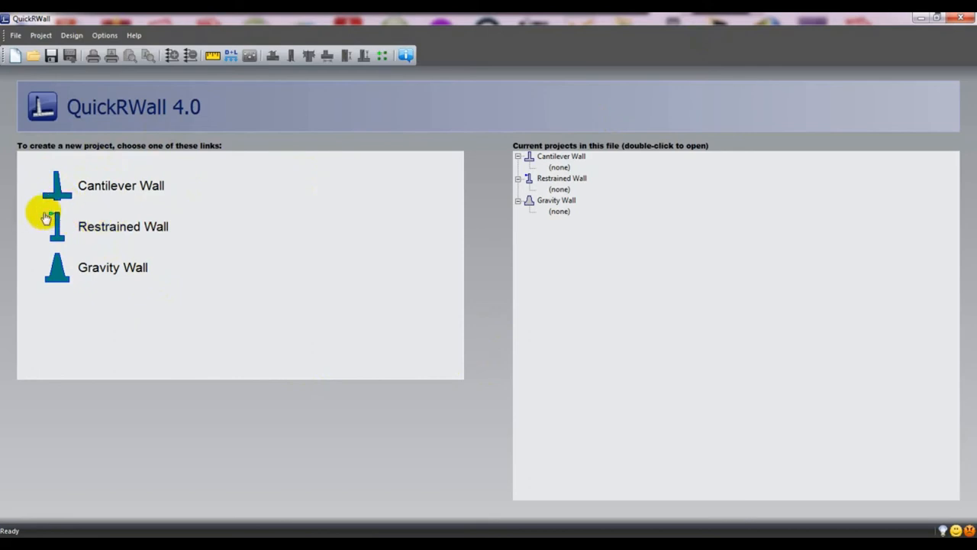
left_click(141, 227)
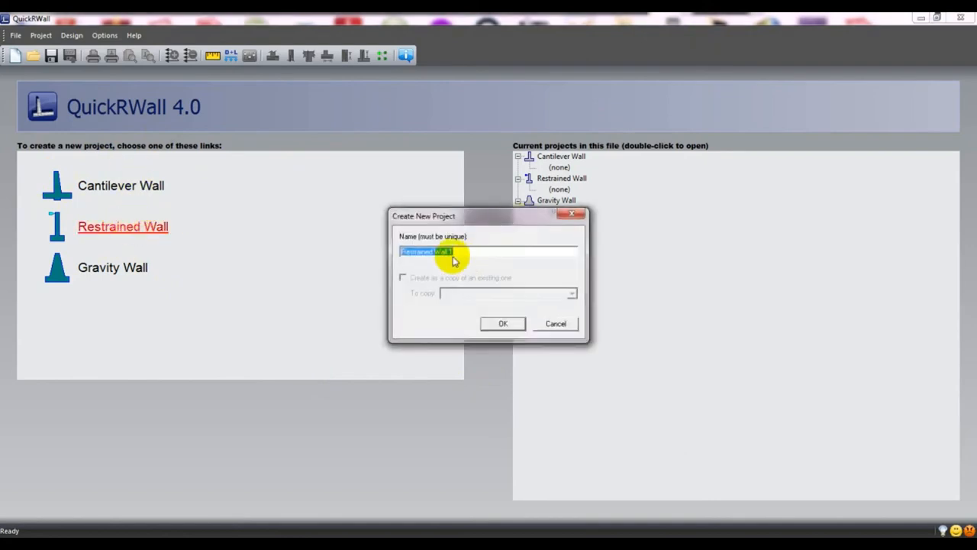
left_click(503, 323)
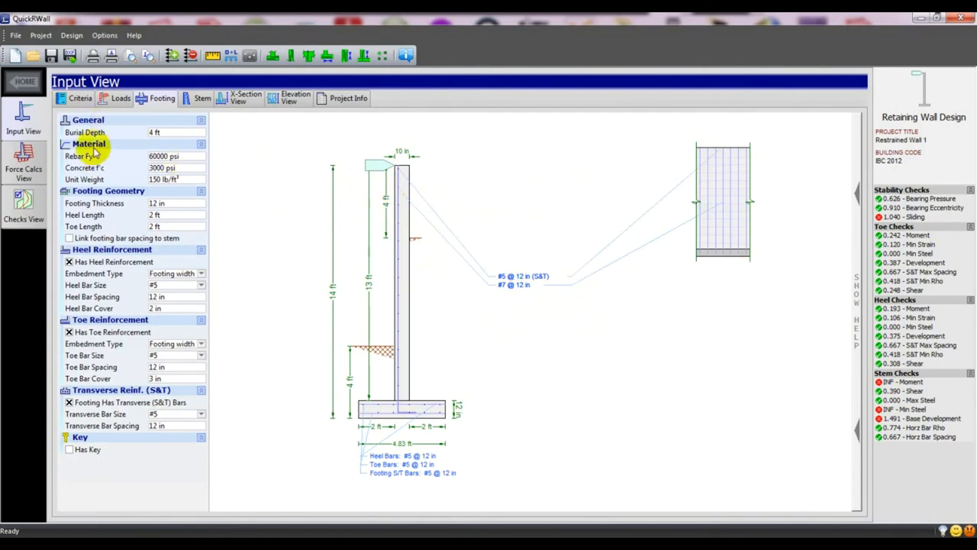
Confirm the IBC 2012 code and strength combos plus ASCE 7-10 (ASD) masonry and stability combos.
left_click(78, 99)
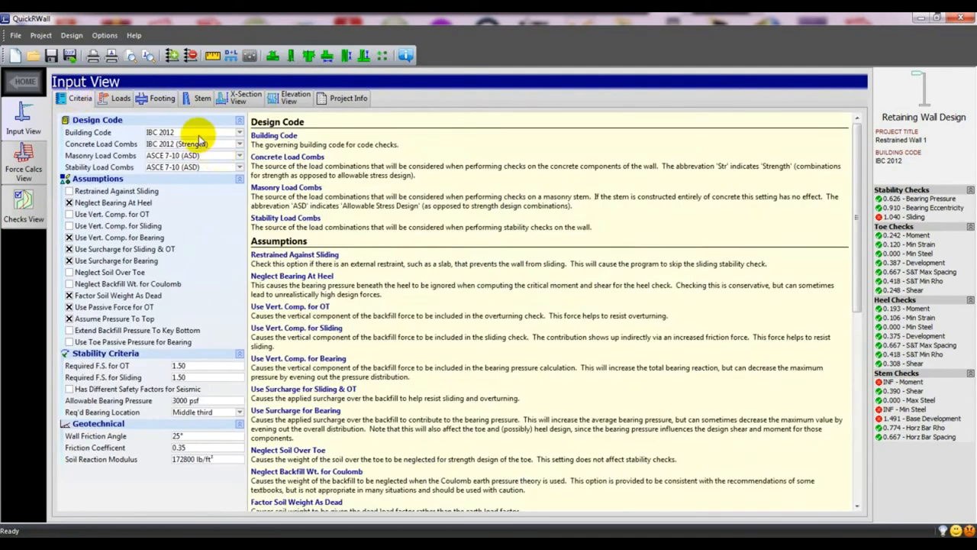
left_click(200, 136)
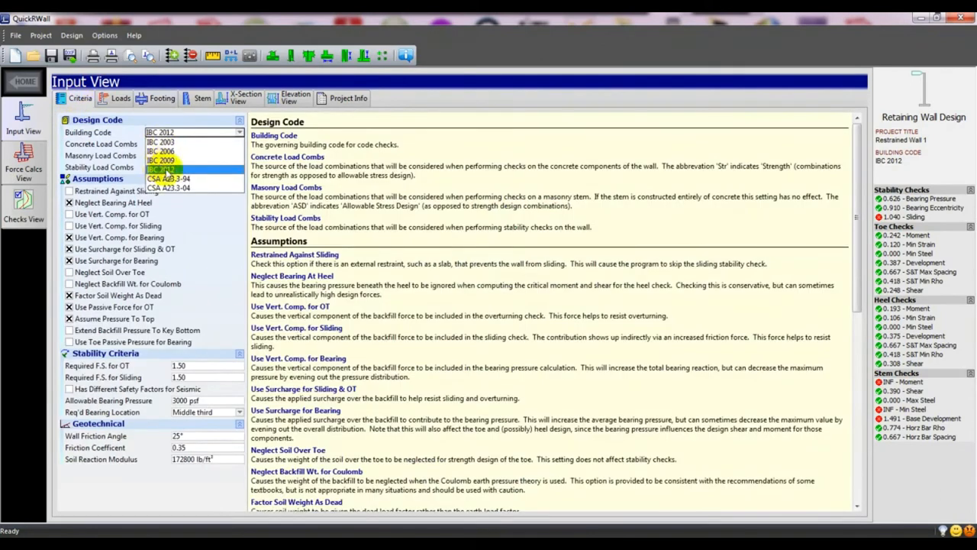
left_click(158, 170)
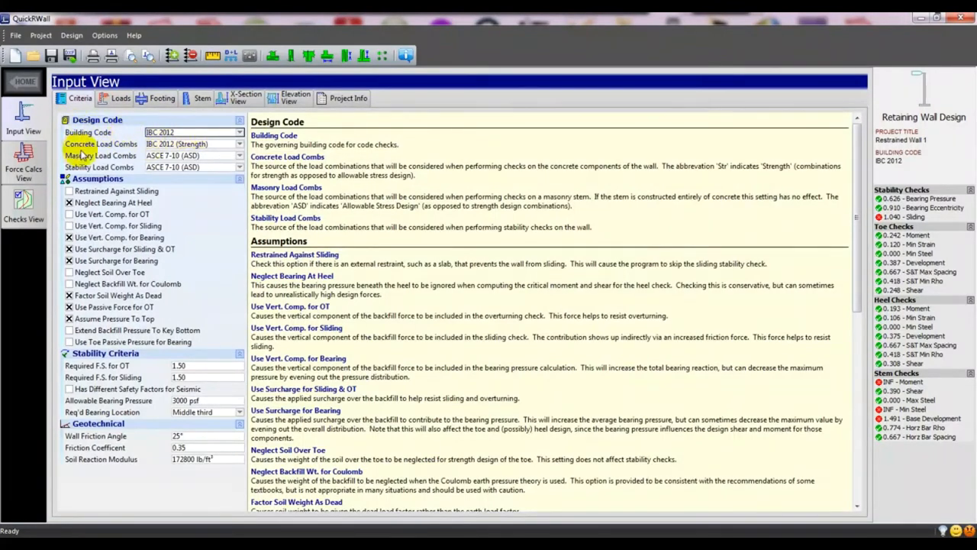
left_click(171, 145)
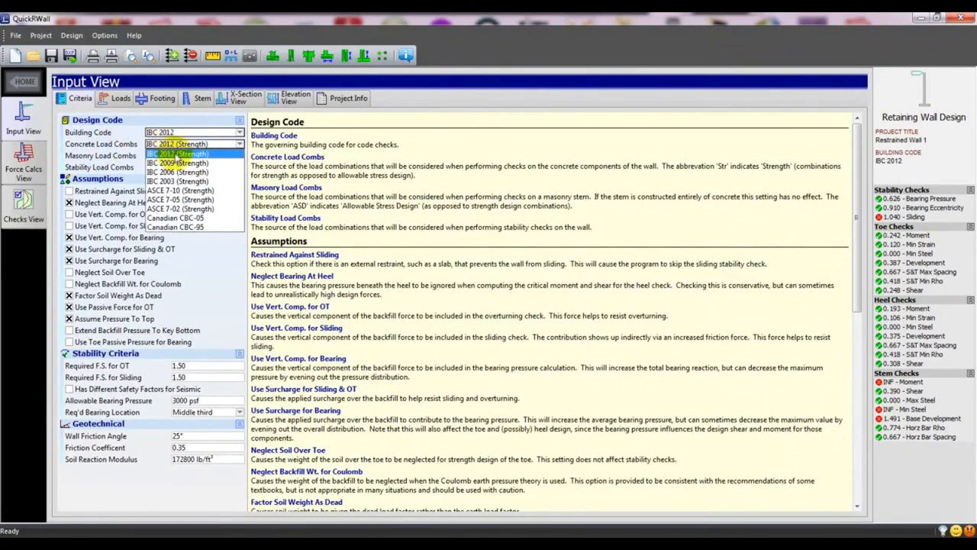
left_click(175, 154)
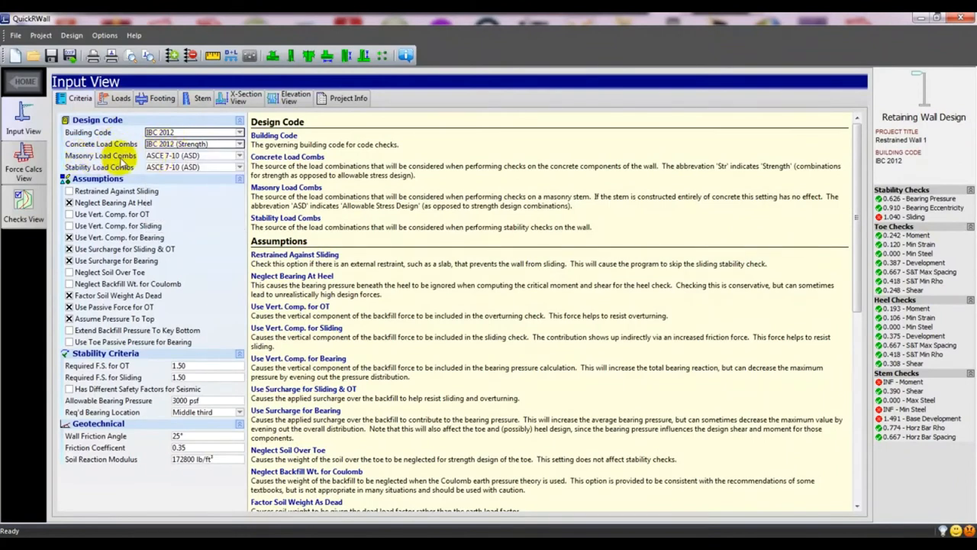
left_click(163, 155)
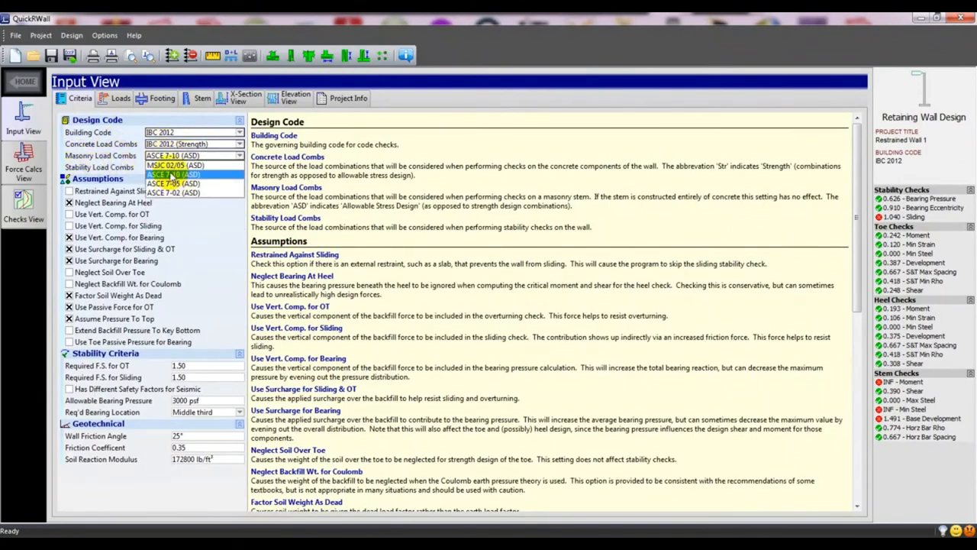
left_click(171, 175)
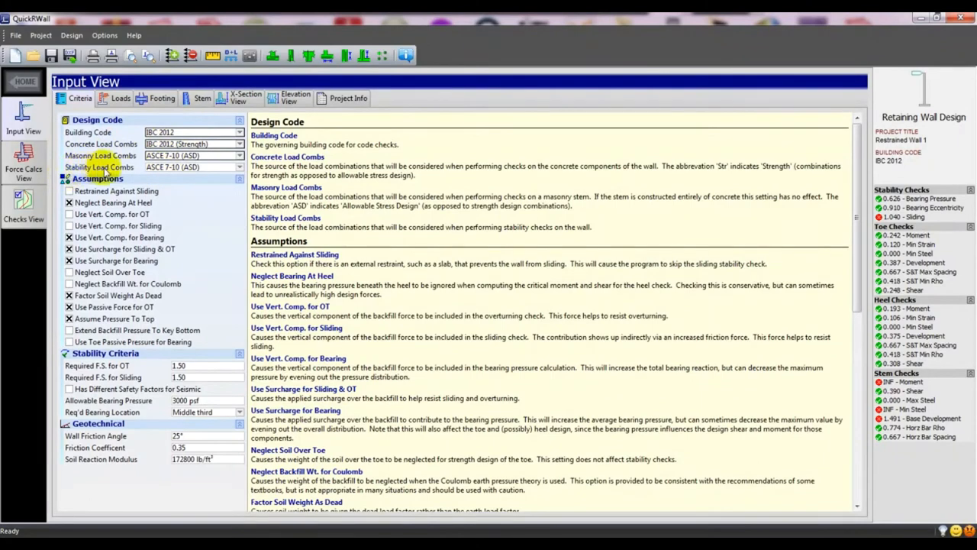
left_click(168, 167)
left_click(173, 177)
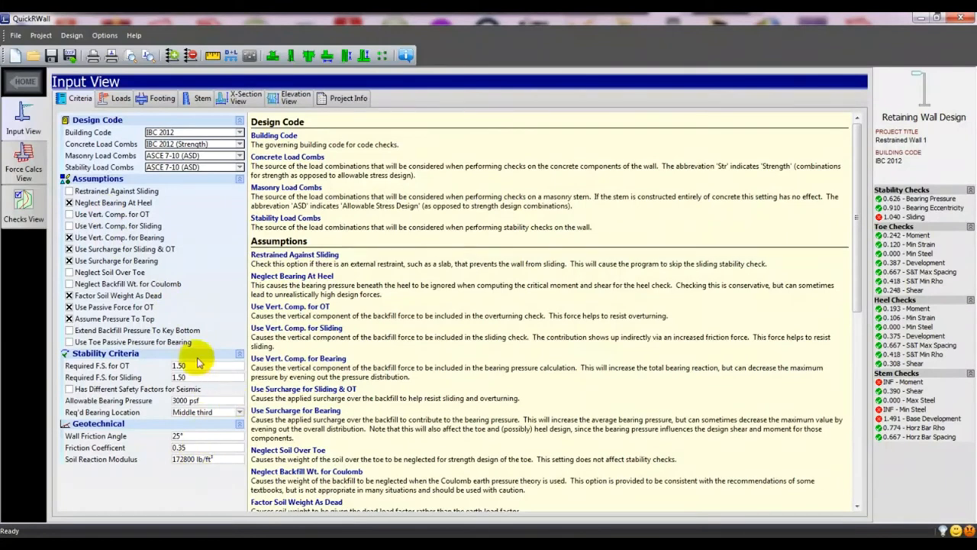
left_click(118, 102)
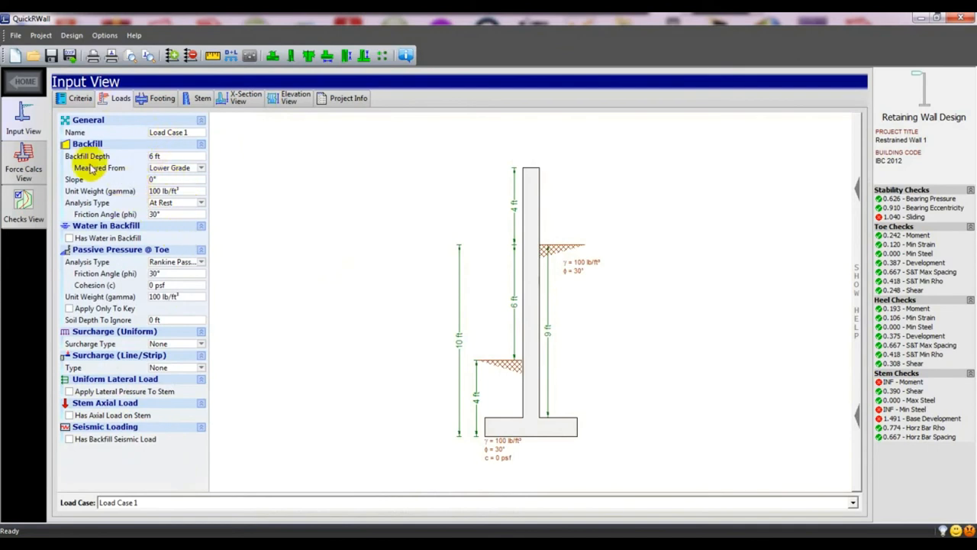
Set the backfill depth to 7 ft.
left_click(152, 156)
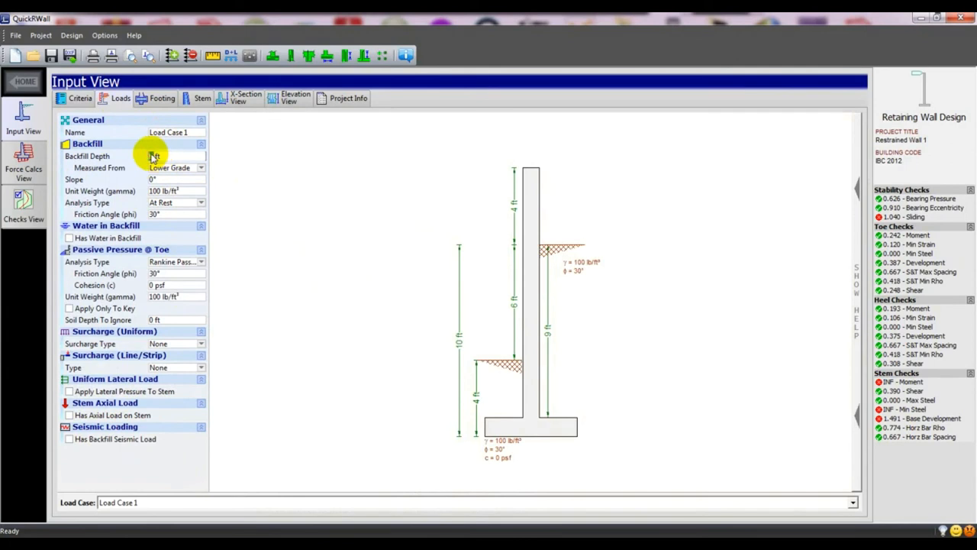
type("7")
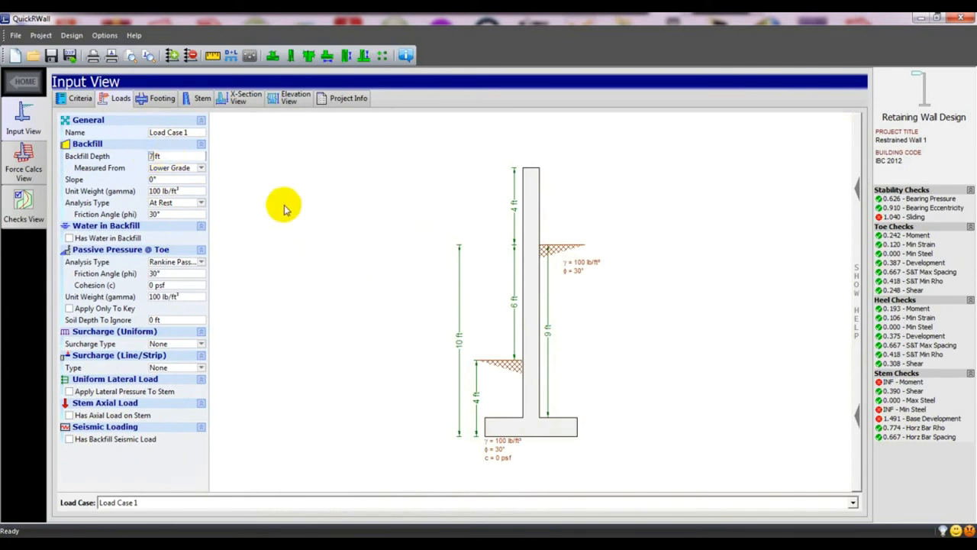
left_click(282, 204)
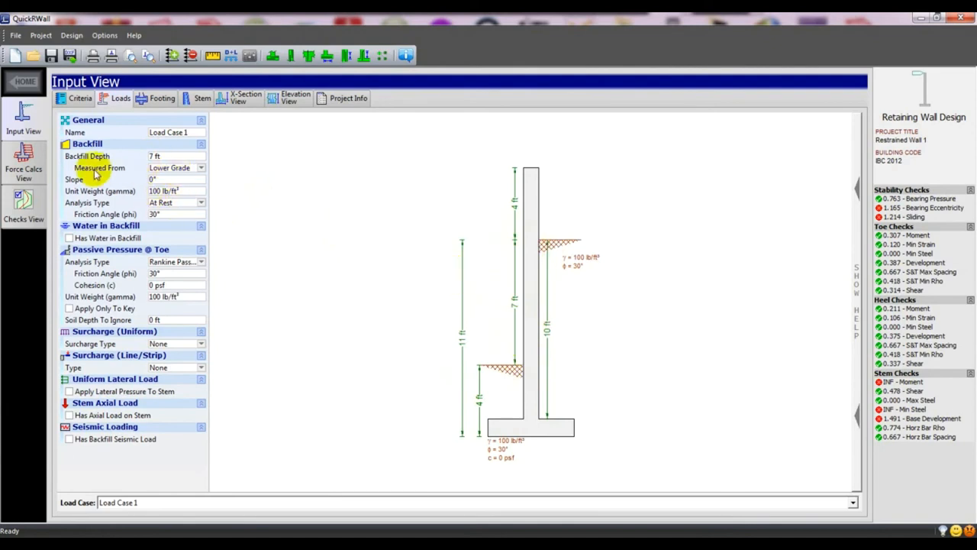
Keep depth measured from Lower Grade and 100 lb/ft³ unit weight, and add water in backfill.
left_click(182, 167)
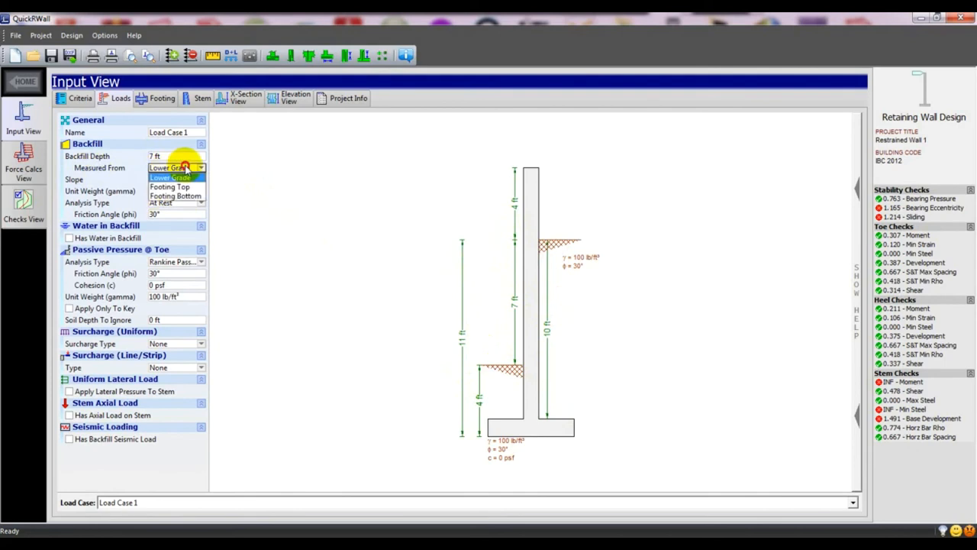
left_click(102, 169)
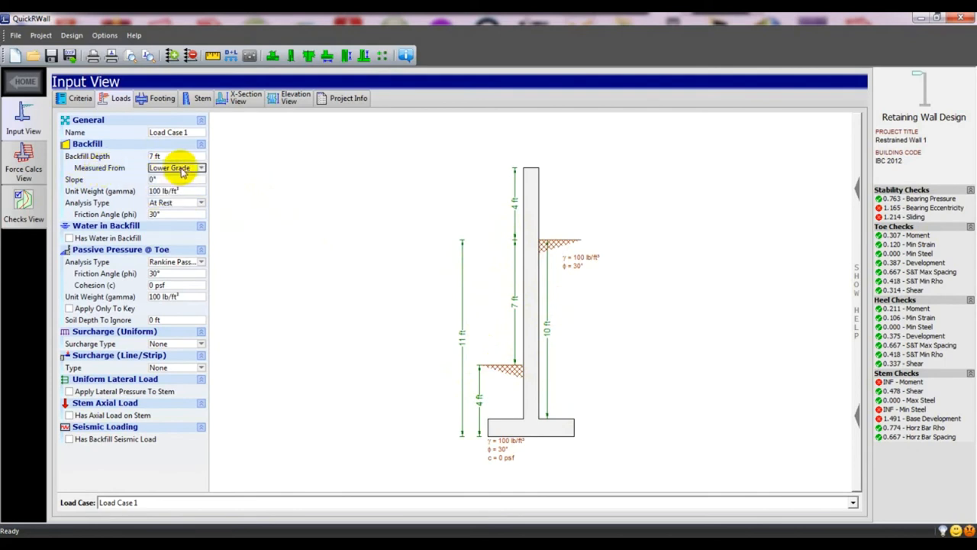
left_click(153, 179)
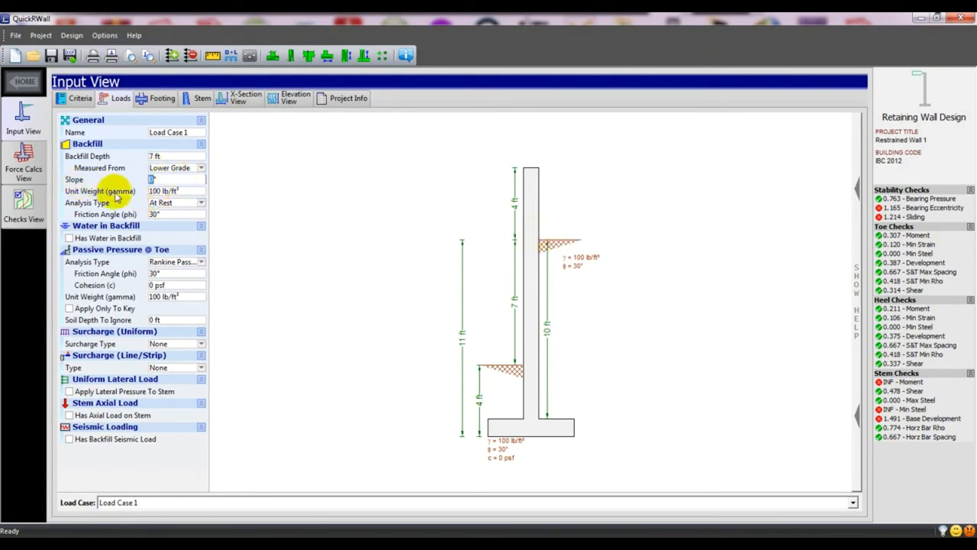
left_click(163, 190)
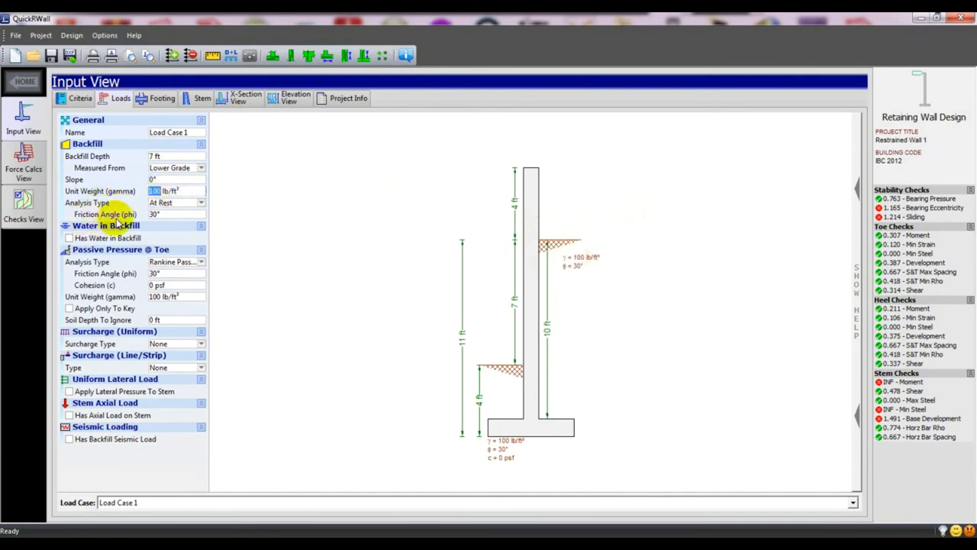
left_click(238, 243)
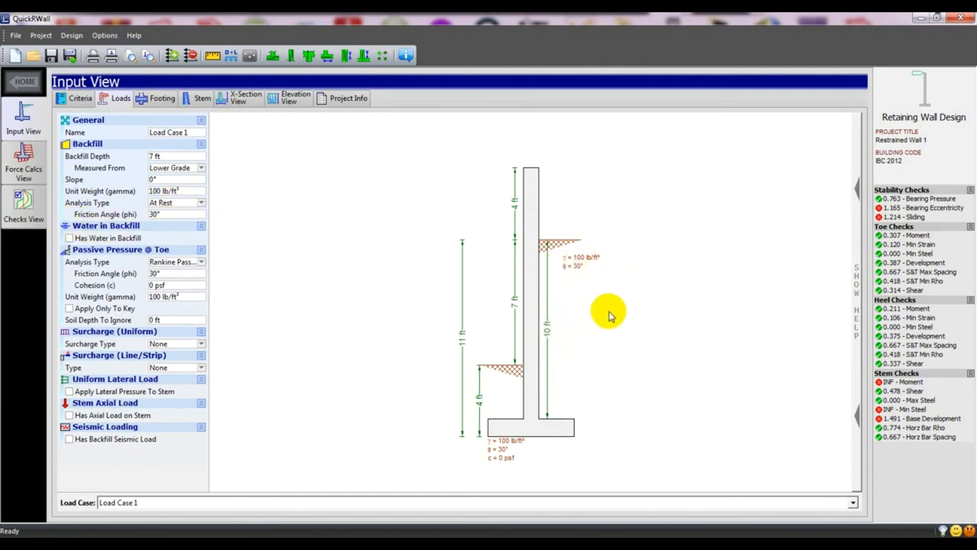
left_click(70, 237)
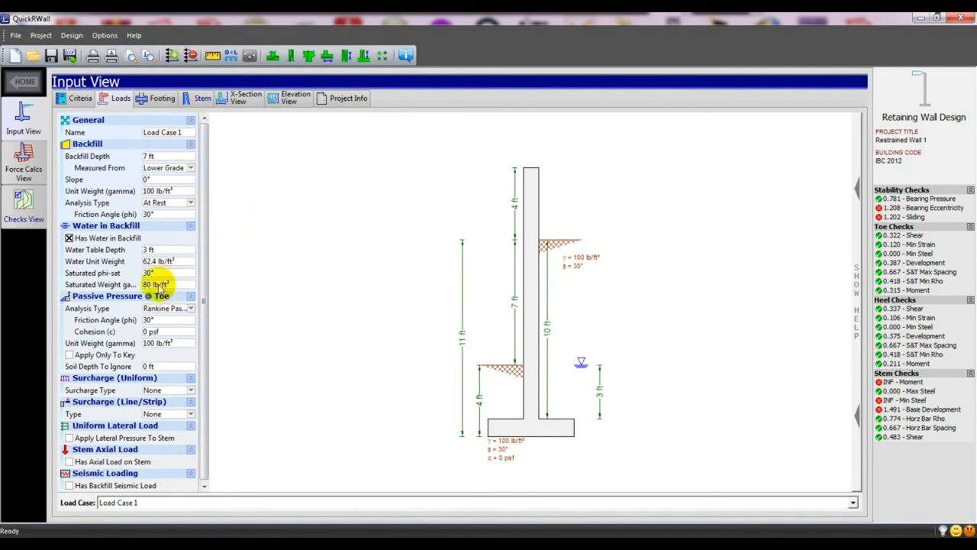
Remove the backfill water and keep Rankine Passive pressure analysis at the toe.
left_click(68, 239)
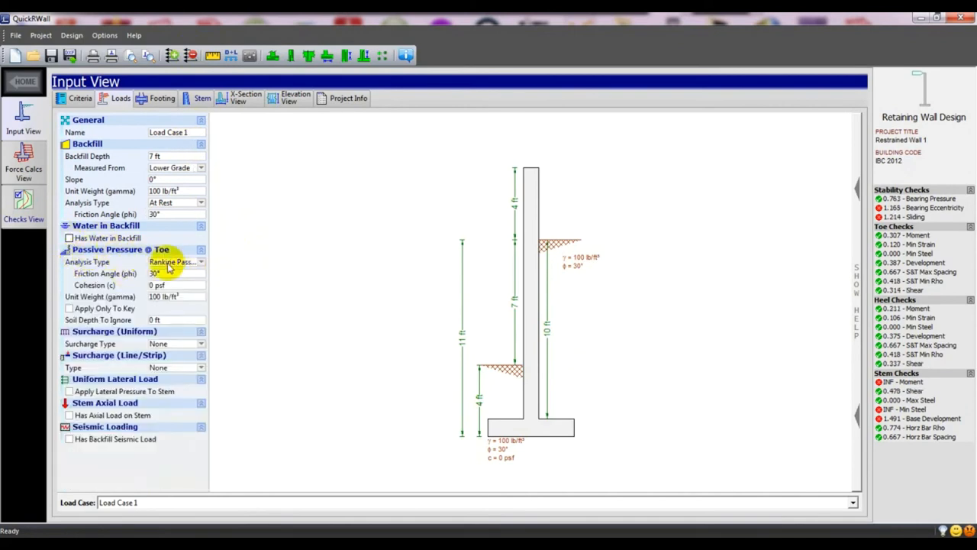
left_click(175, 263)
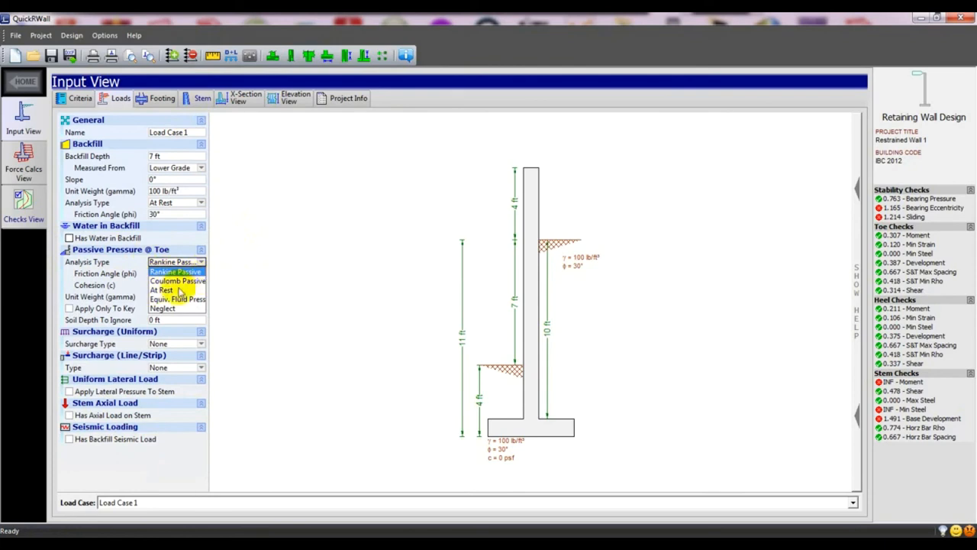
left_click(174, 272)
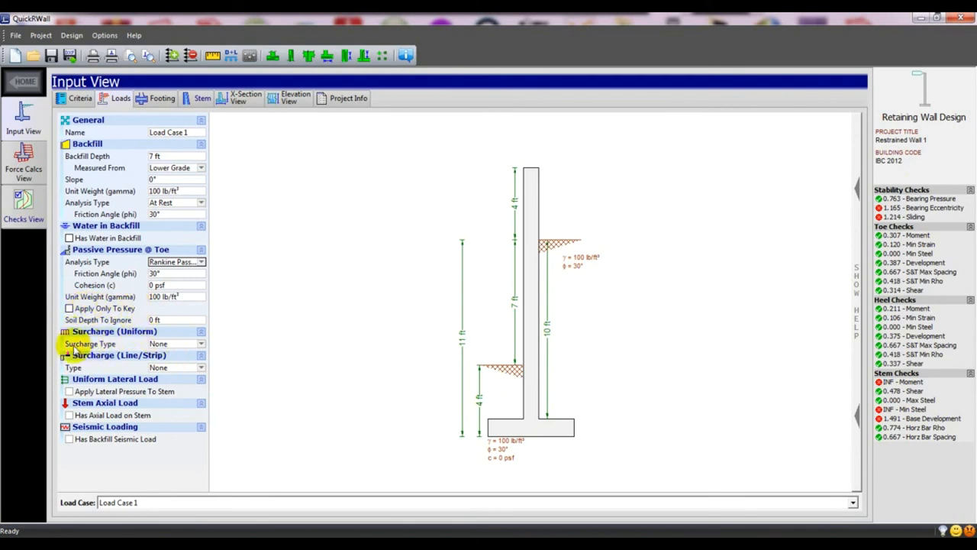
Try a uniform surcharge behind the wall, then set it back to none.
left_click(186, 344)
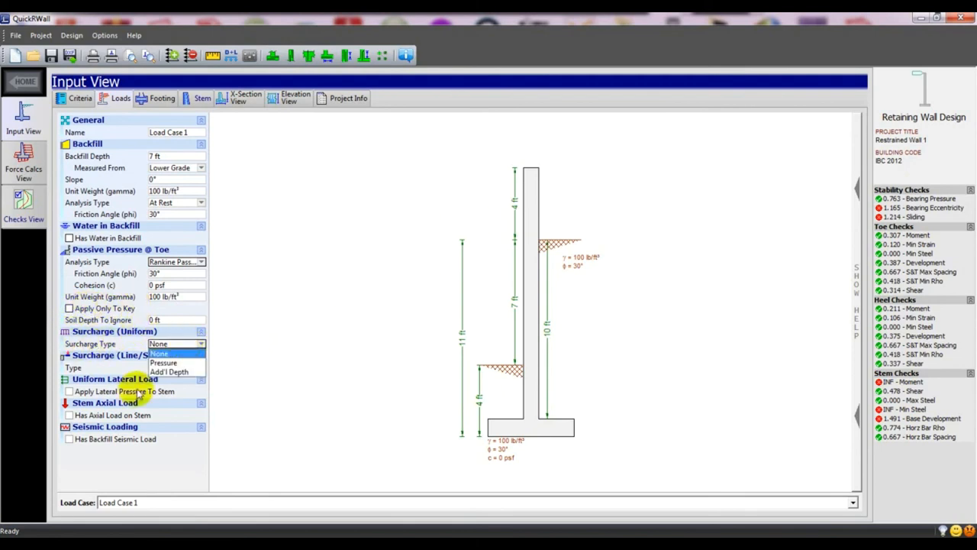
left_click(162, 363)
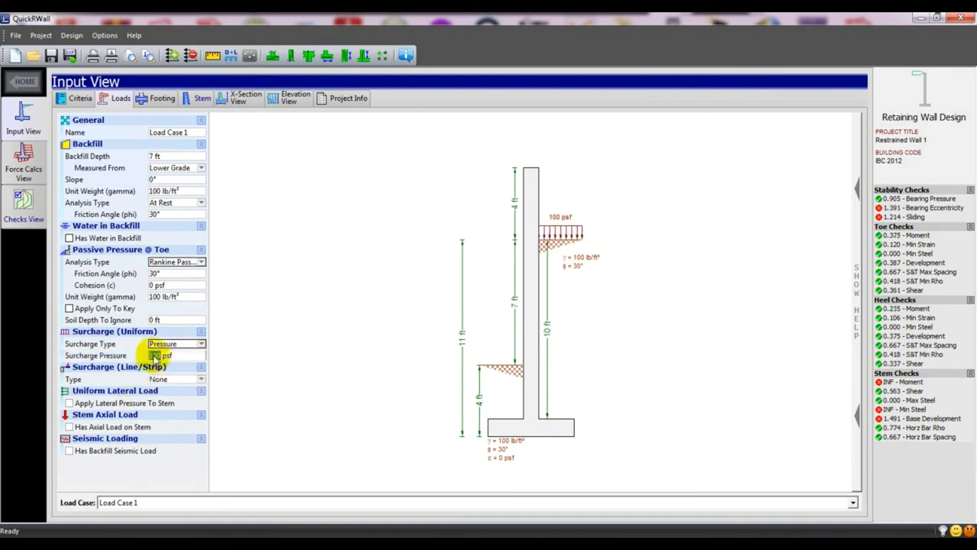
left_click(177, 346)
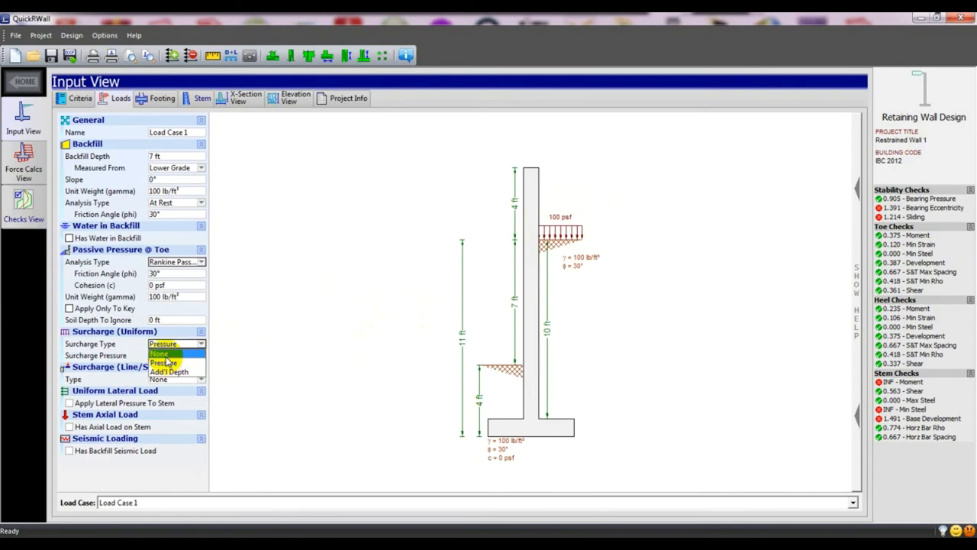
left_click(173, 362)
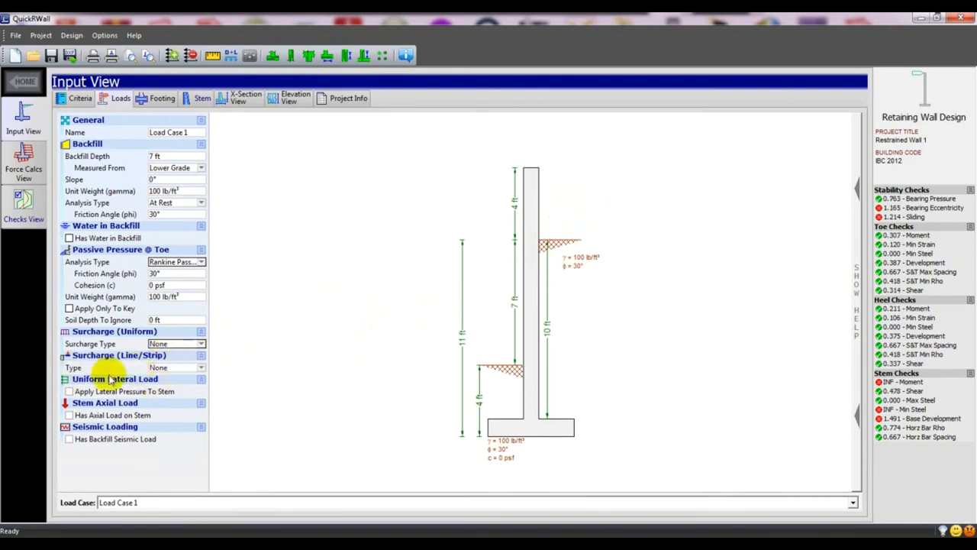
Try a line then a strip surcharge, then set the line/strip surcharge type to None.
left_click(170, 368)
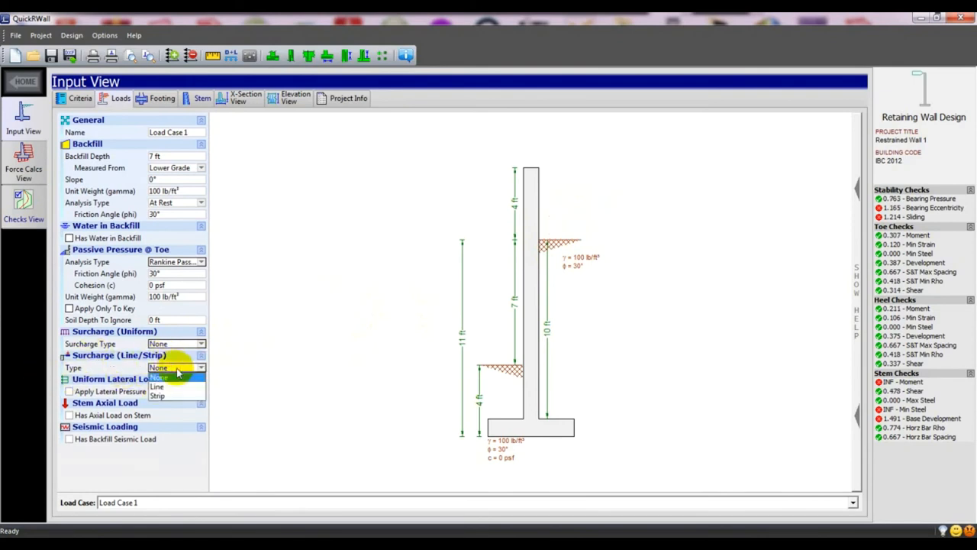
left_click(158, 387)
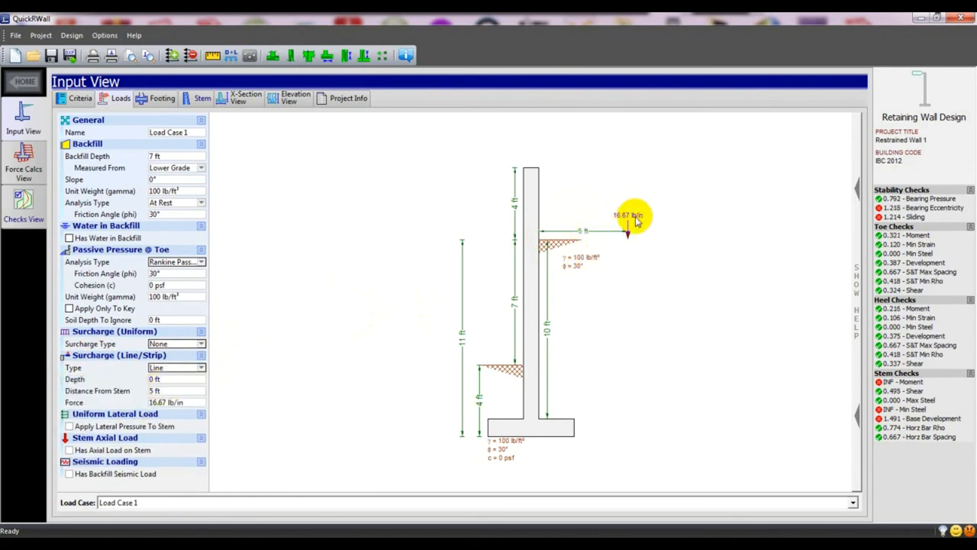
left_click(185, 369)
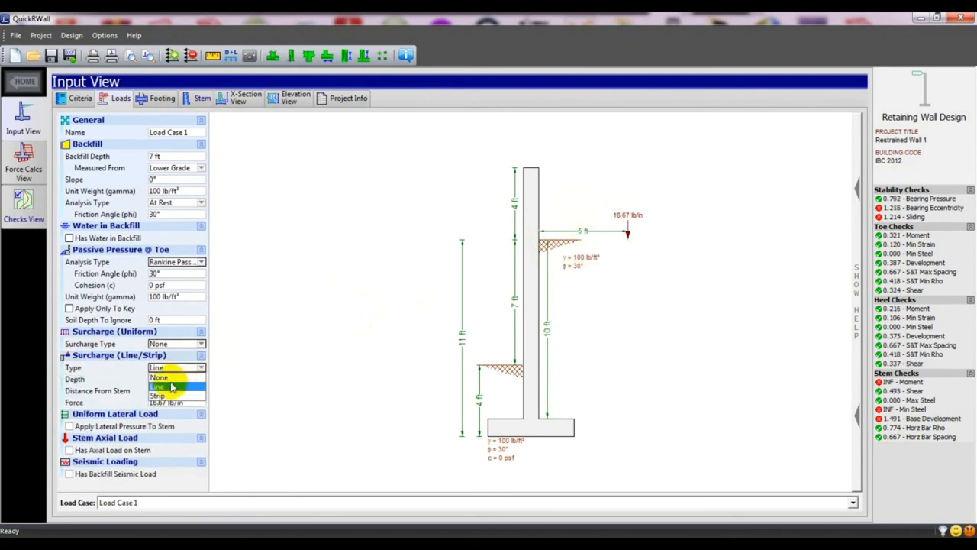
left_click(162, 395)
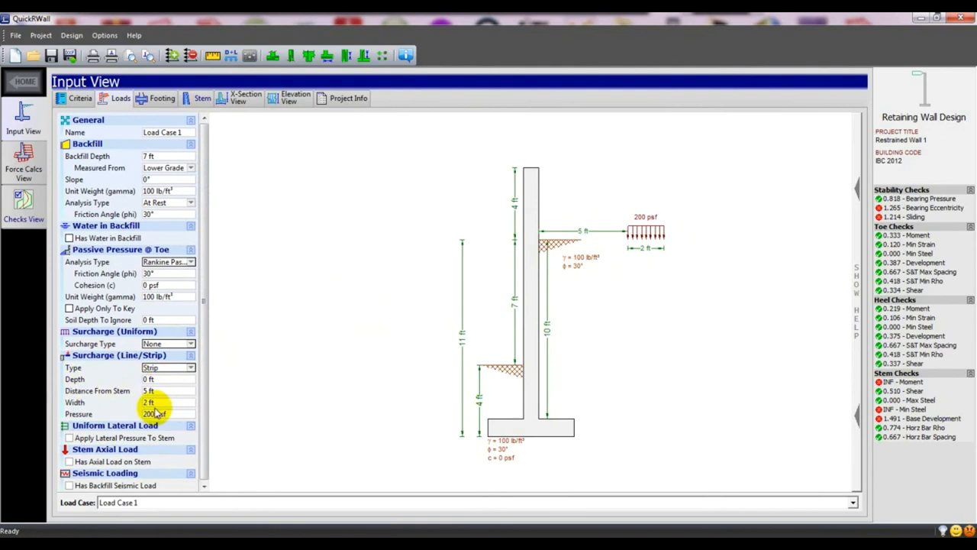
left_click(171, 368)
left_click(153, 378)
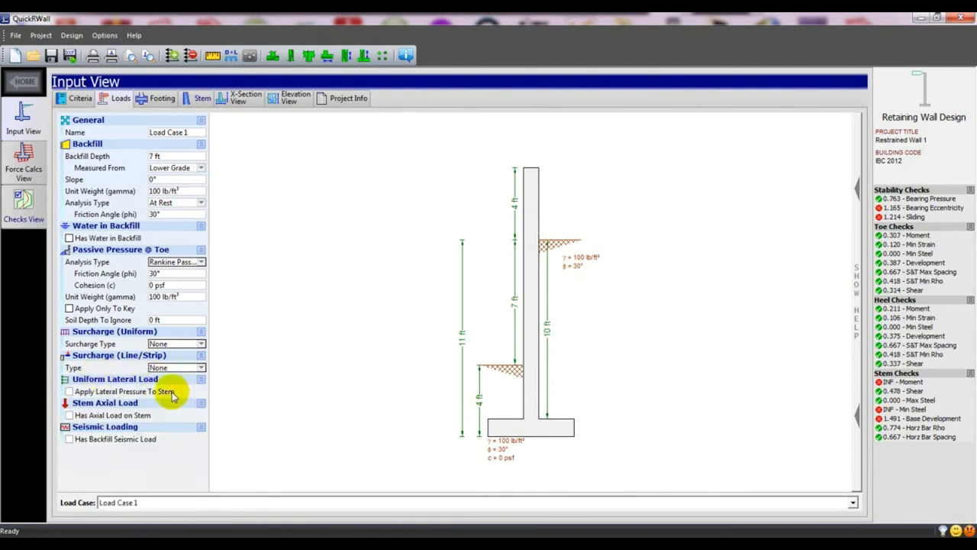
Leave stem lateral pressure and axial load off, and add backfill seismic load (Kh 0.20, Kv 0.00).
left_click(69, 392)
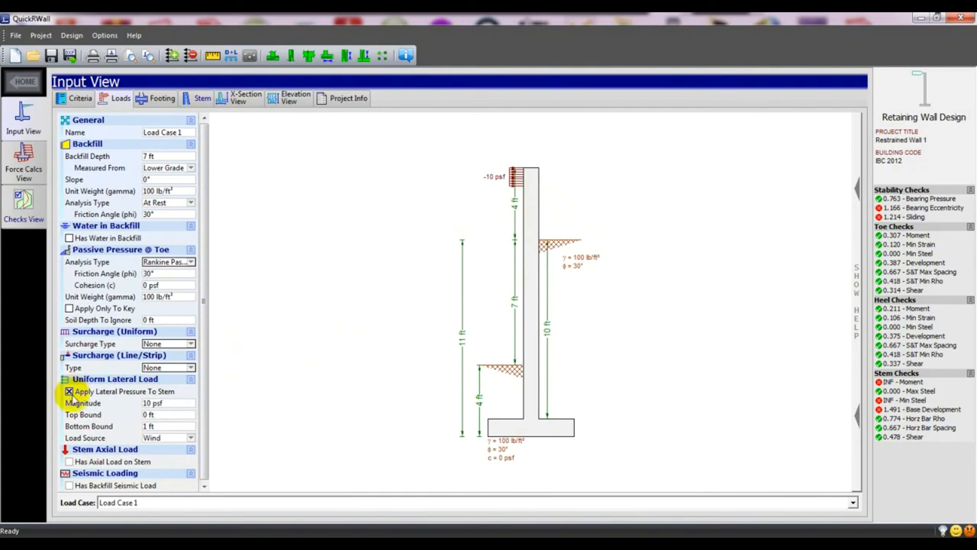
left_click(69, 392)
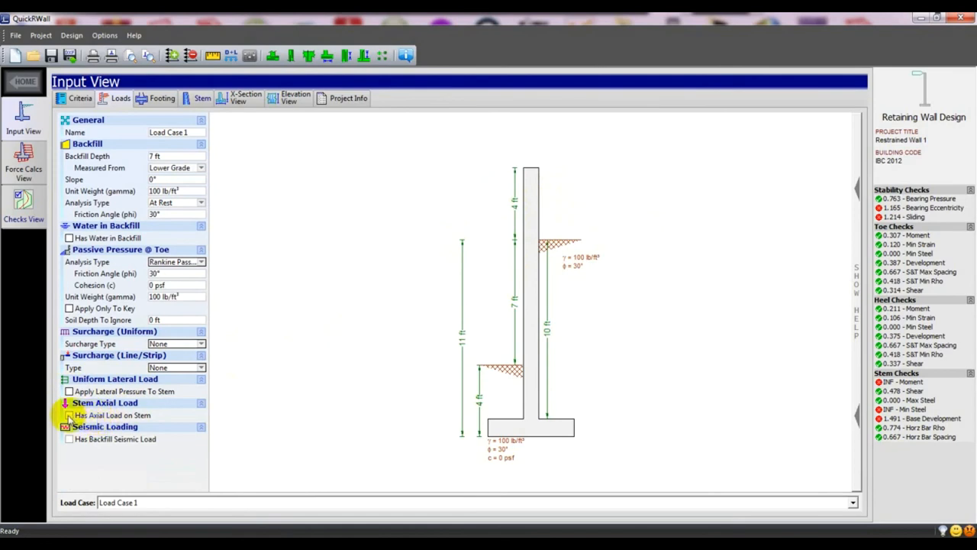
left_click(69, 415)
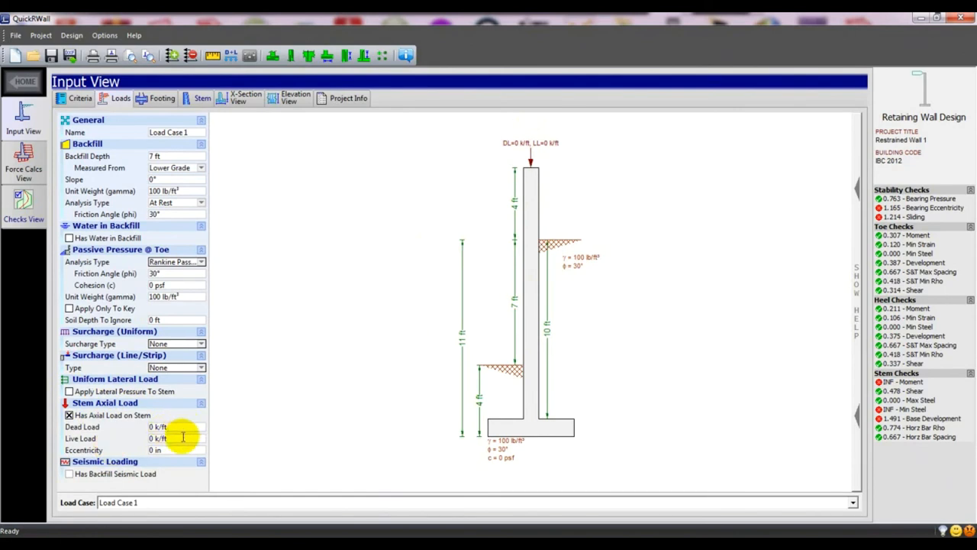
left_click(69, 415)
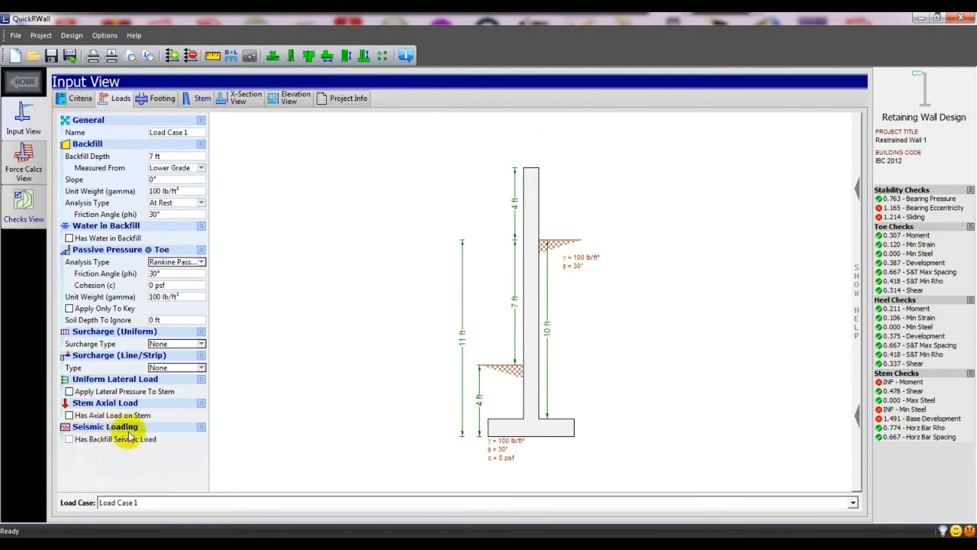
left_click(69, 441)
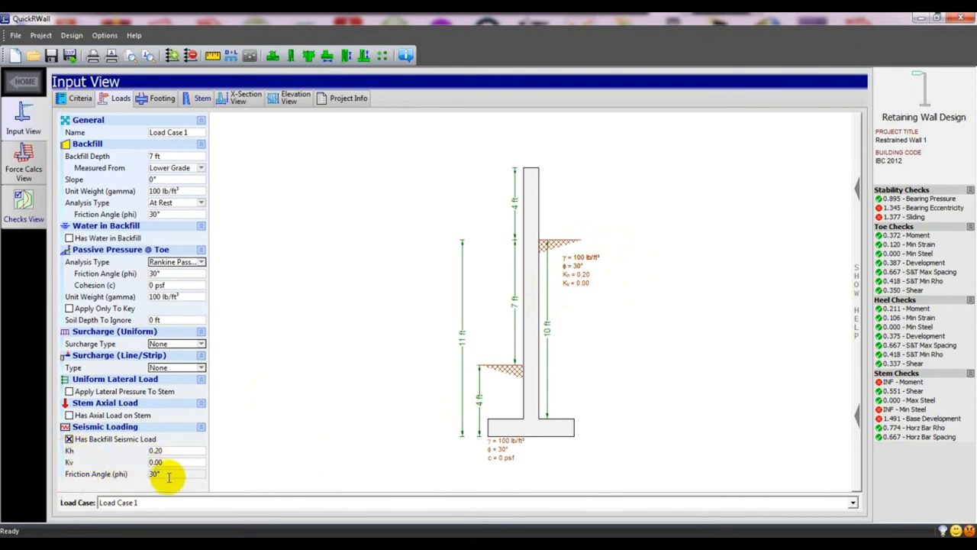
Turn off the backfill seismic load and show the footing inputs.
left_click(69, 440)
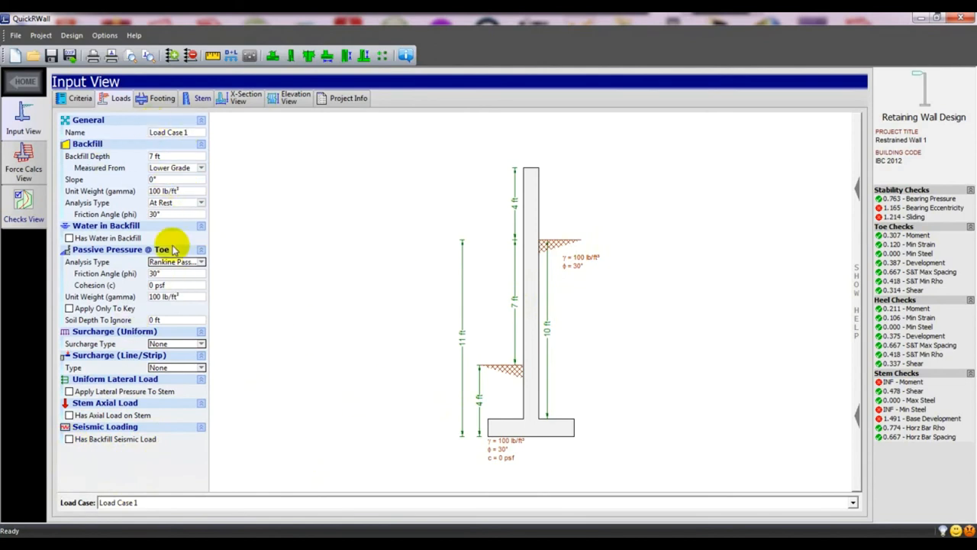
left_click(154, 101)
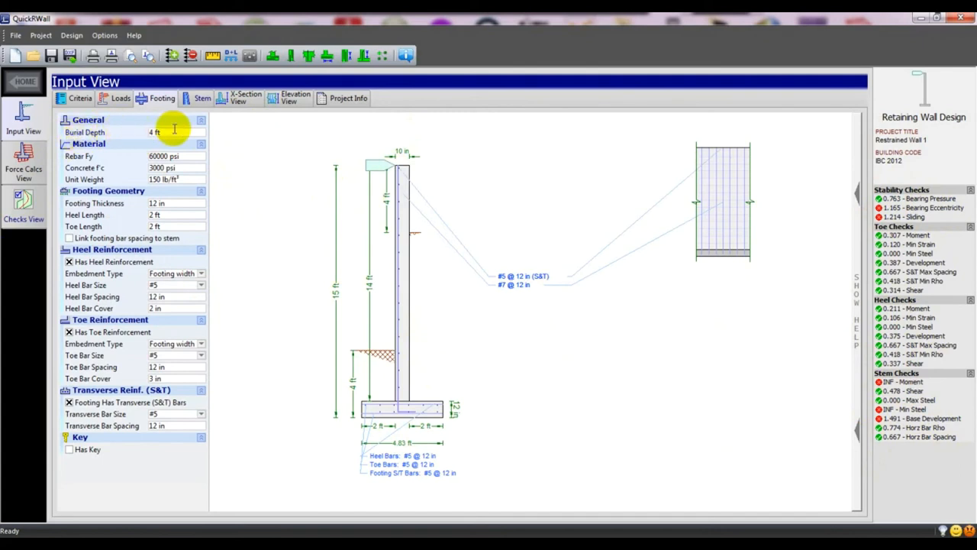
double_click(151, 133)
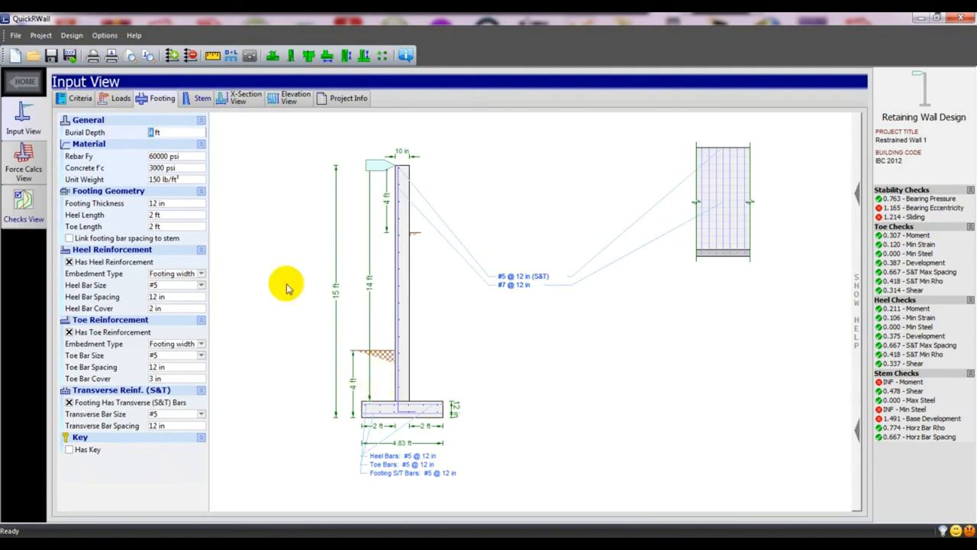
left_click(165, 161)
left_click(160, 153)
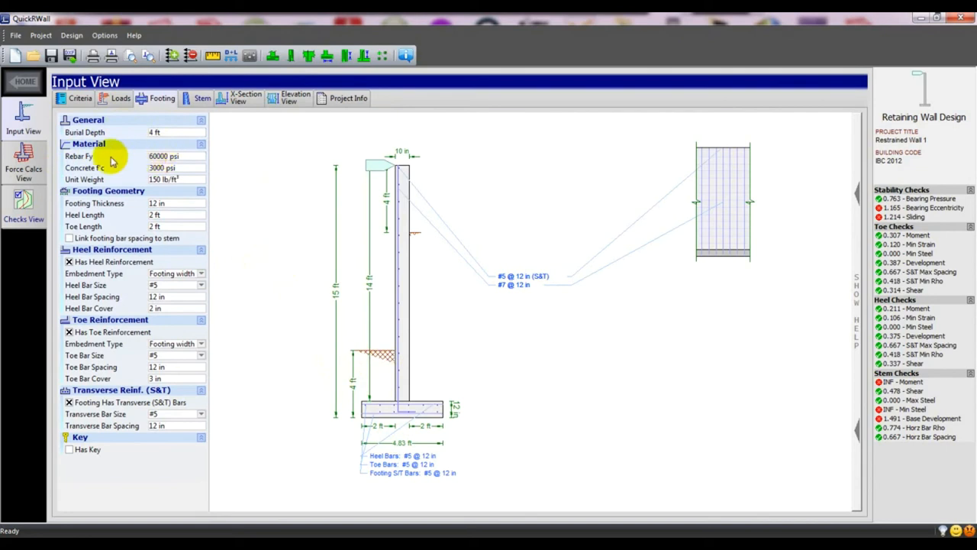
double_click(161, 158)
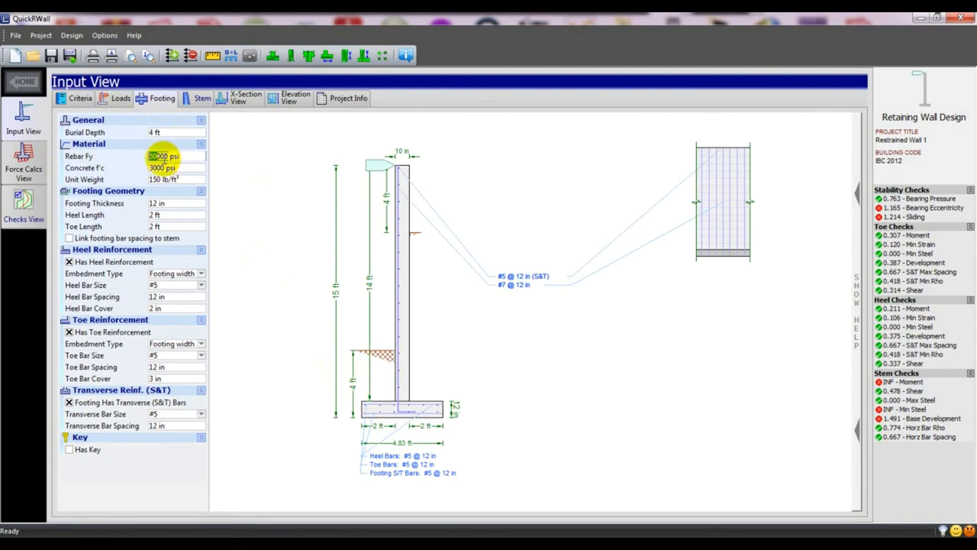
left_click(211, 199)
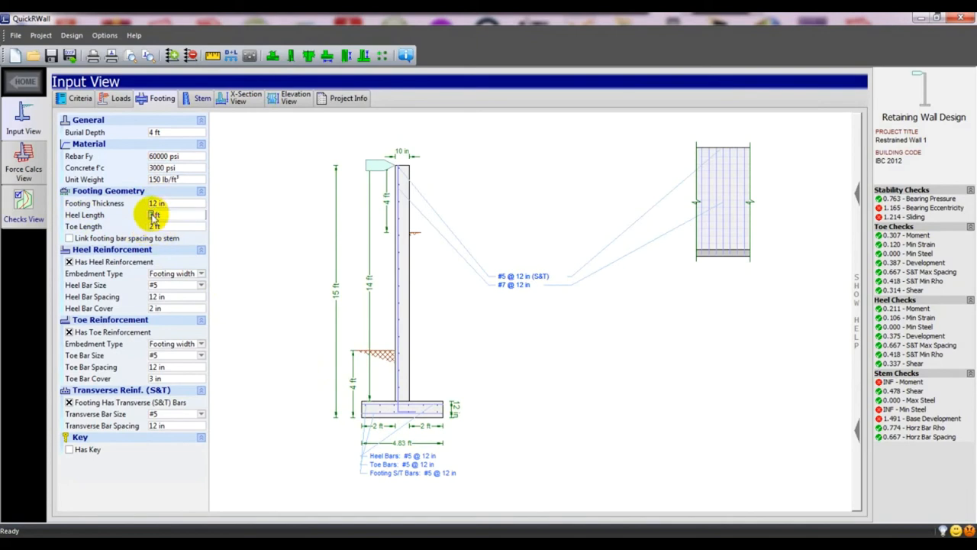
Set heel length to 3 ft and, after trying 3 ft, leave toe length at 2 ft.
type("3")
left_click(261, 281)
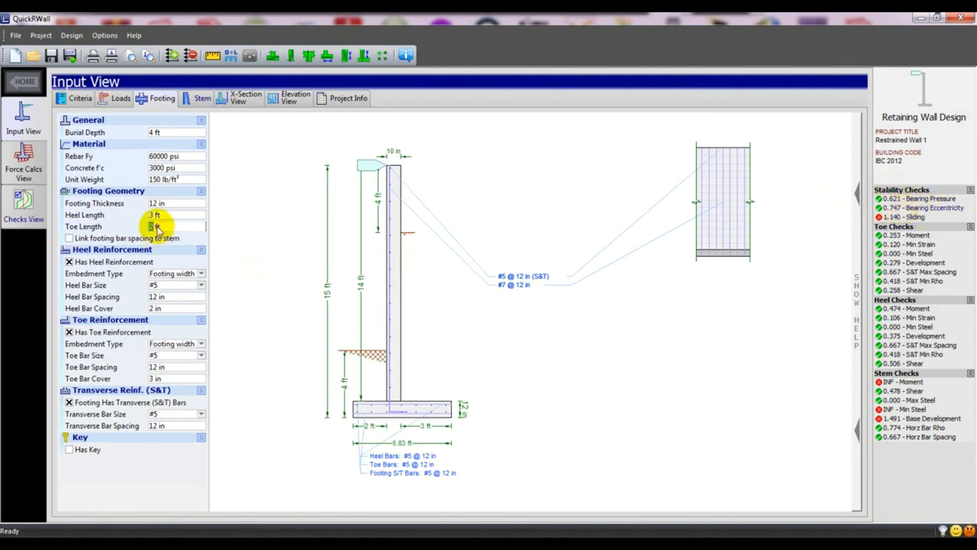
left_click(295, 278)
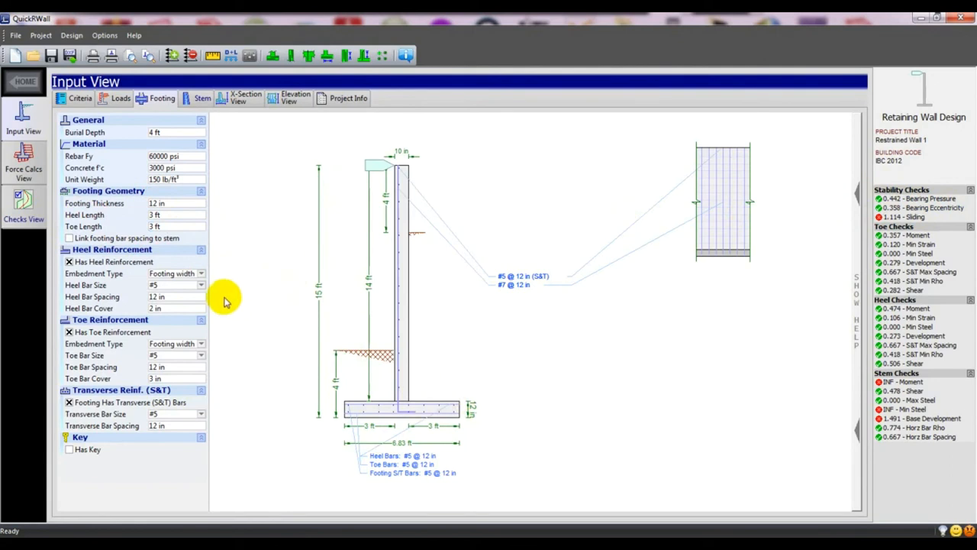
double_click(153, 226)
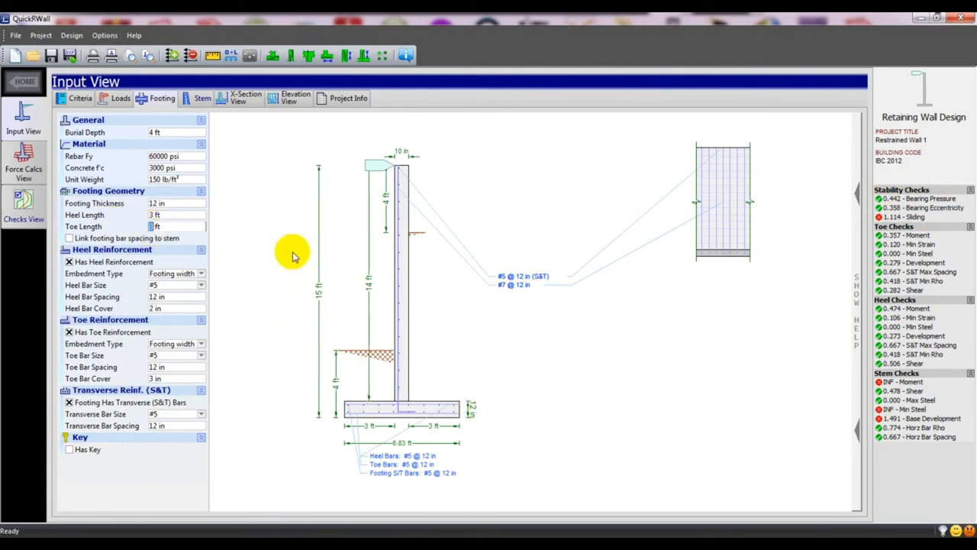
left_click(295, 258)
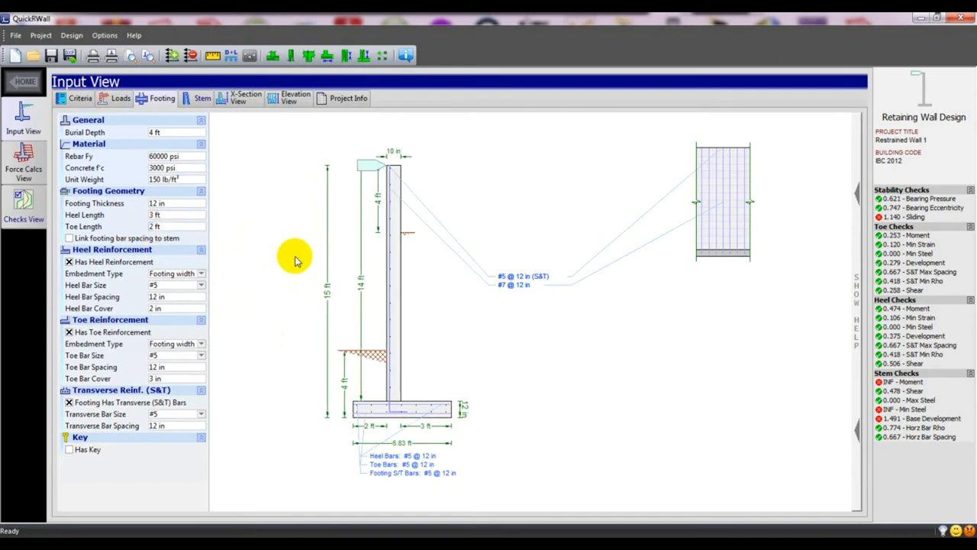
double_click(152, 227)
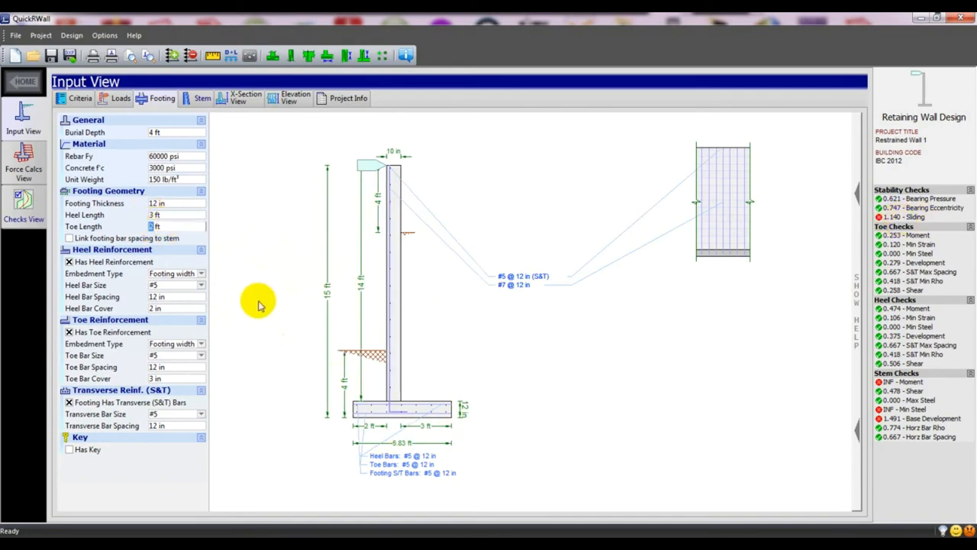
left_click(258, 305)
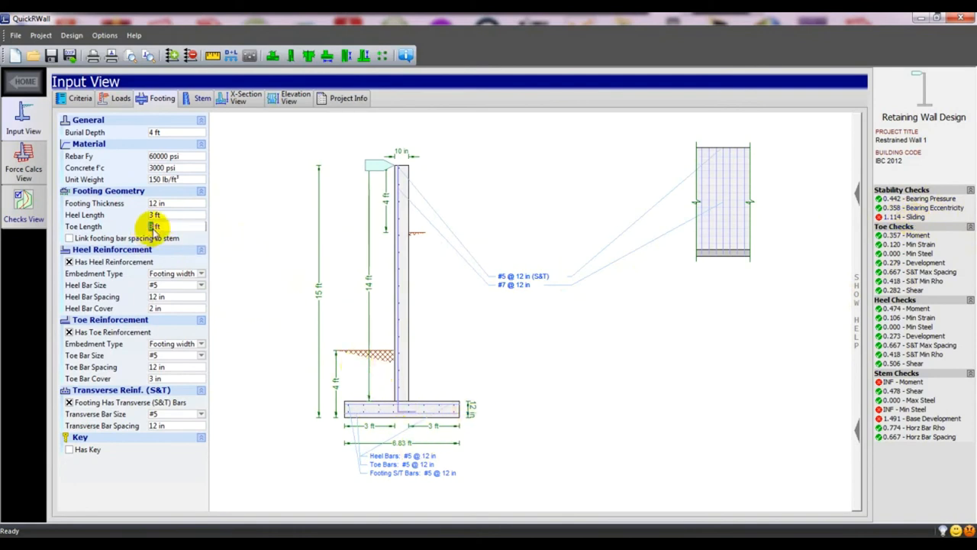
type("2")
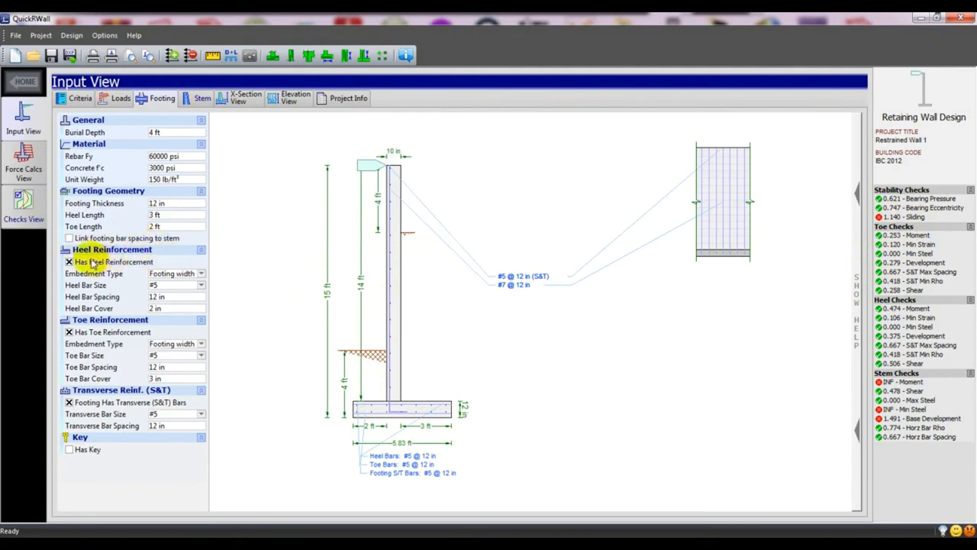
left_click(176, 273)
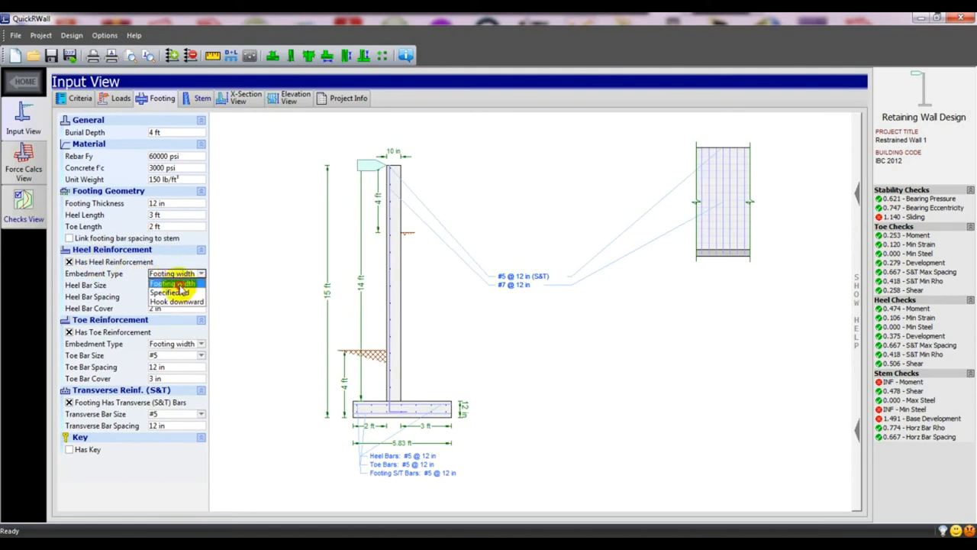
left_click(265, 274)
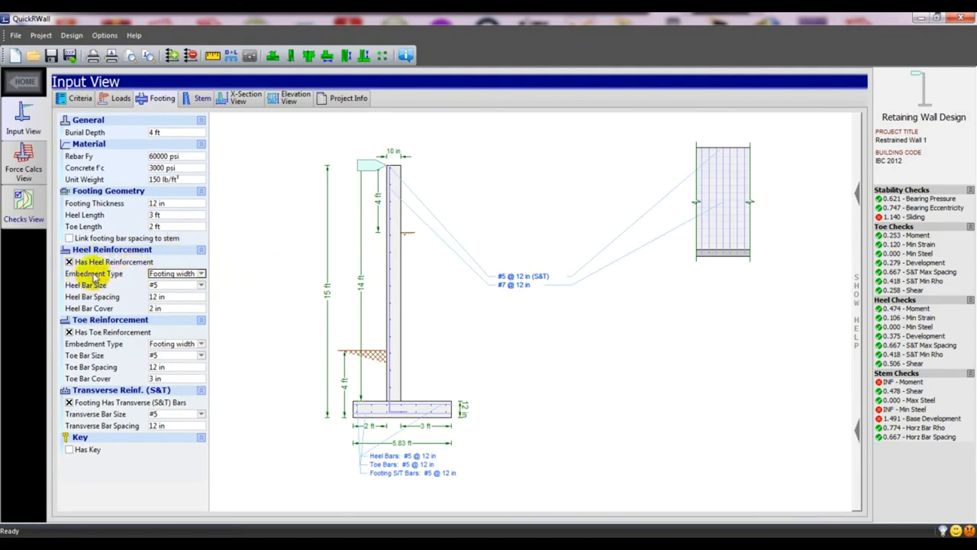
left_click(183, 274)
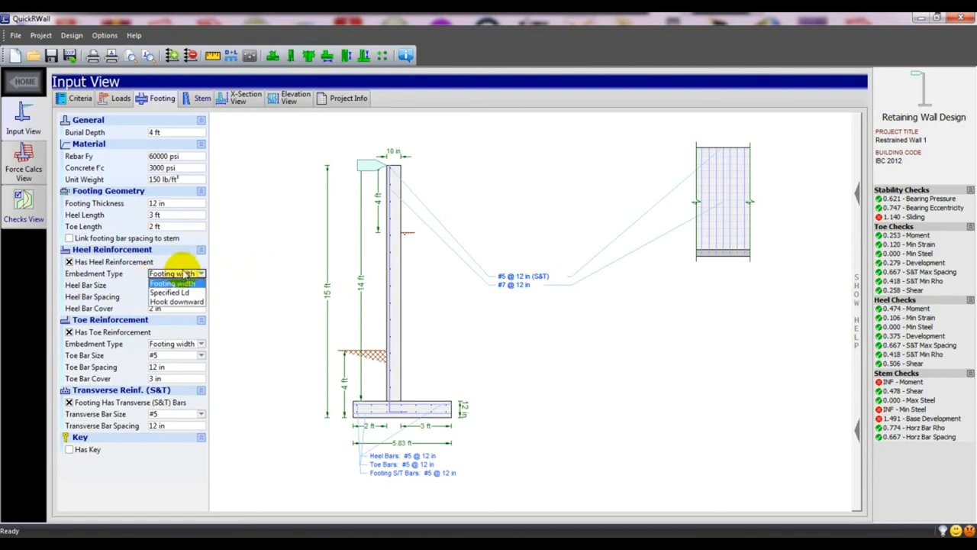
left_click(169, 293)
left_click(175, 273)
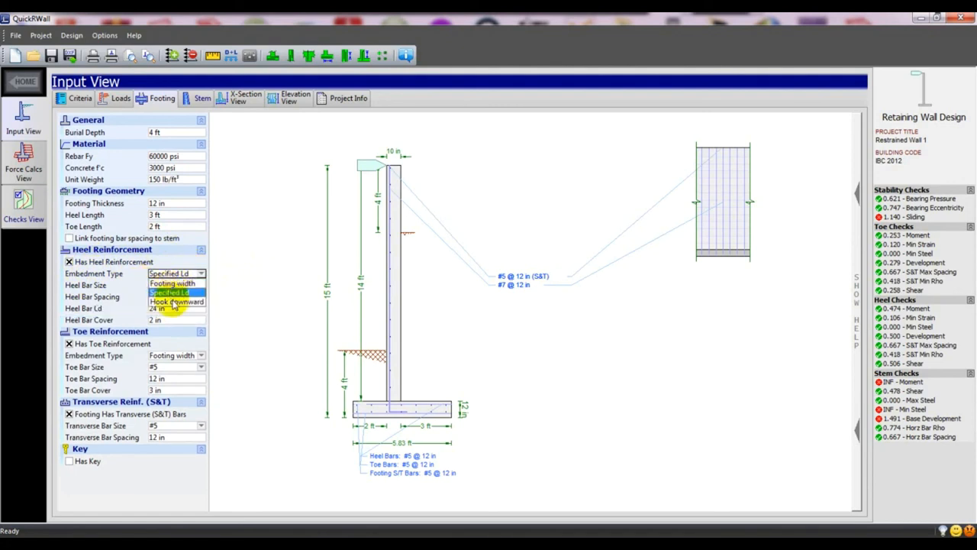
left_click(175, 304)
left_click(175, 273)
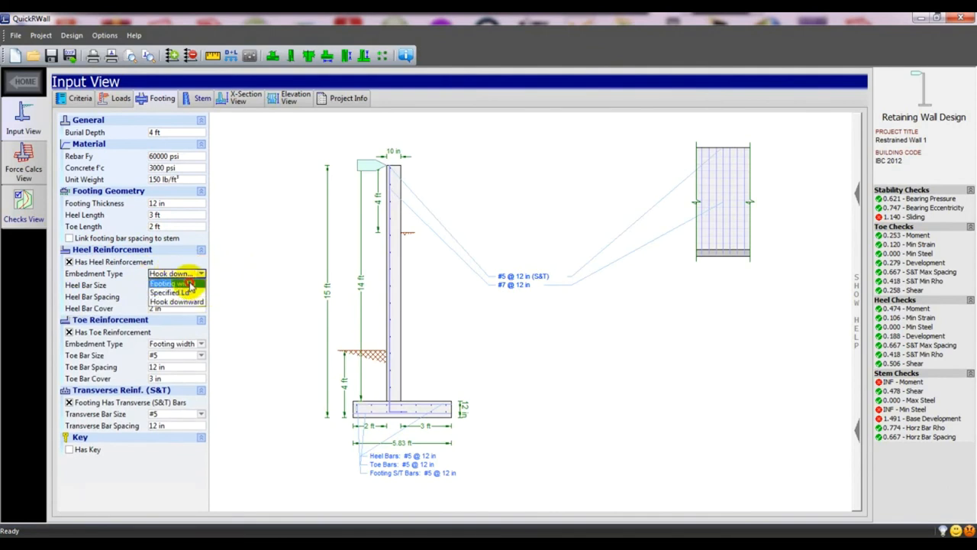
left_click(191, 284)
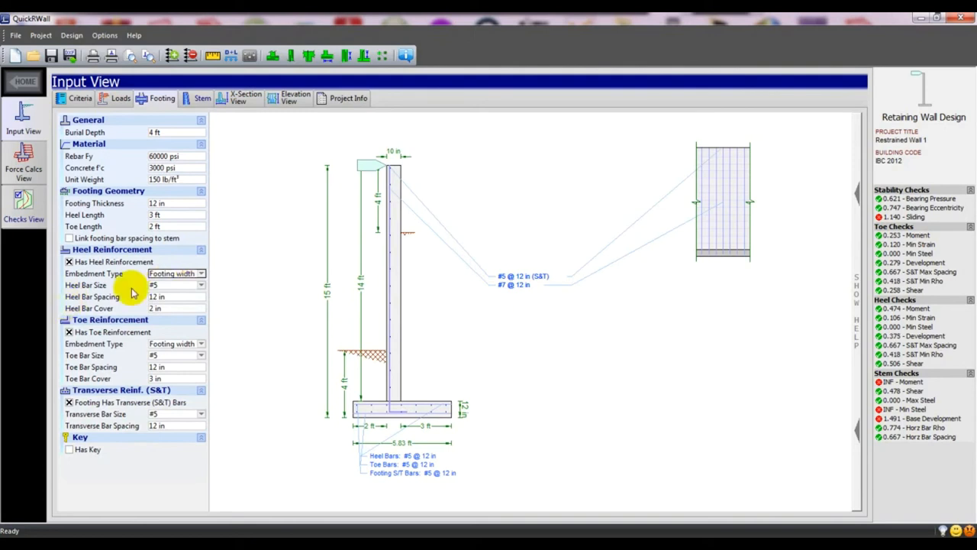
Try heel bar sizes #6, #5 and #3, settling on #4 heel bars at 12 in.
left_click(169, 286)
left_click(156, 323)
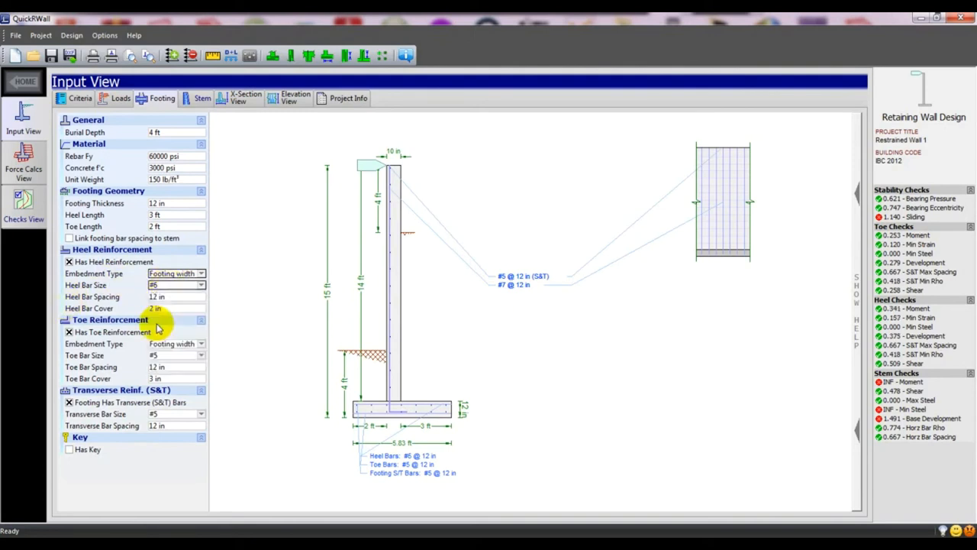
left_click(175, 289)
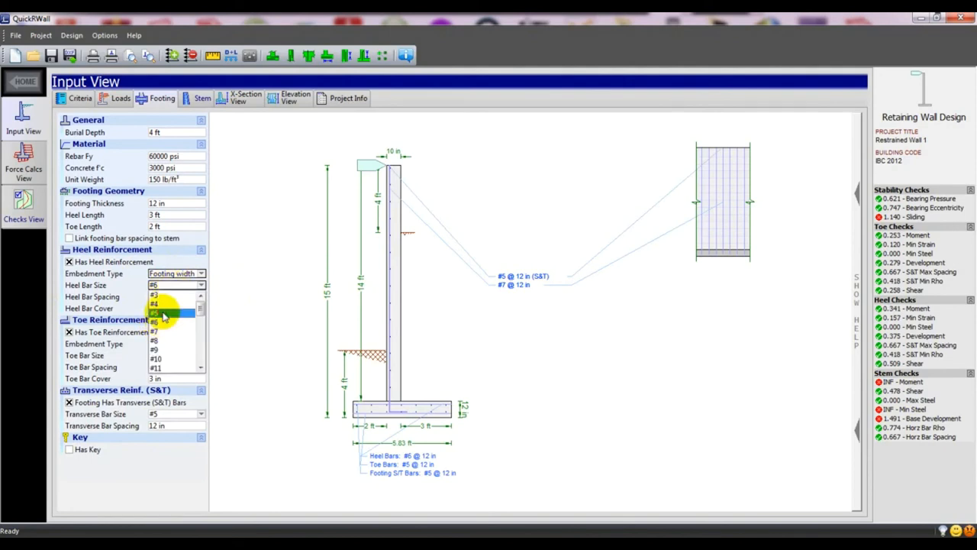
left_click(162, 314)
left_click(174, 286)
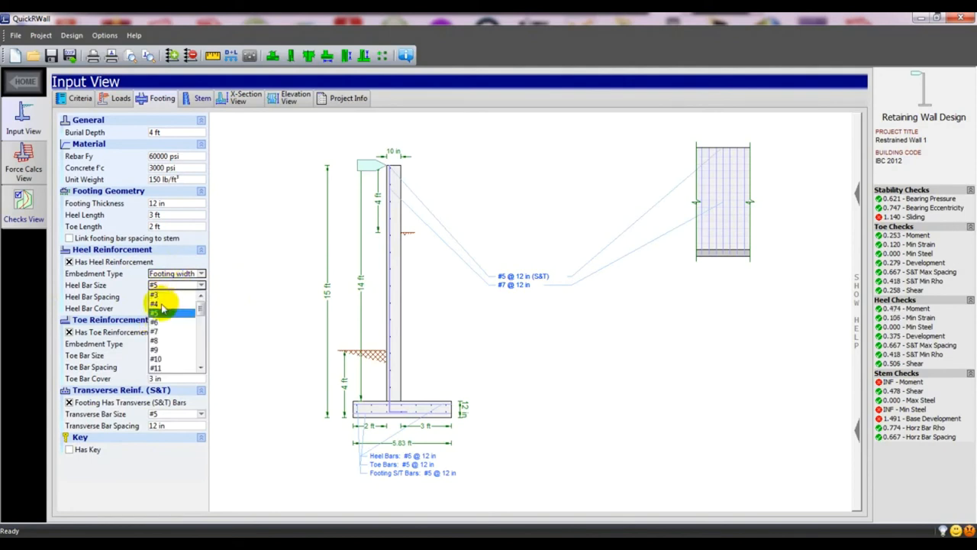
left_click(160, 304)
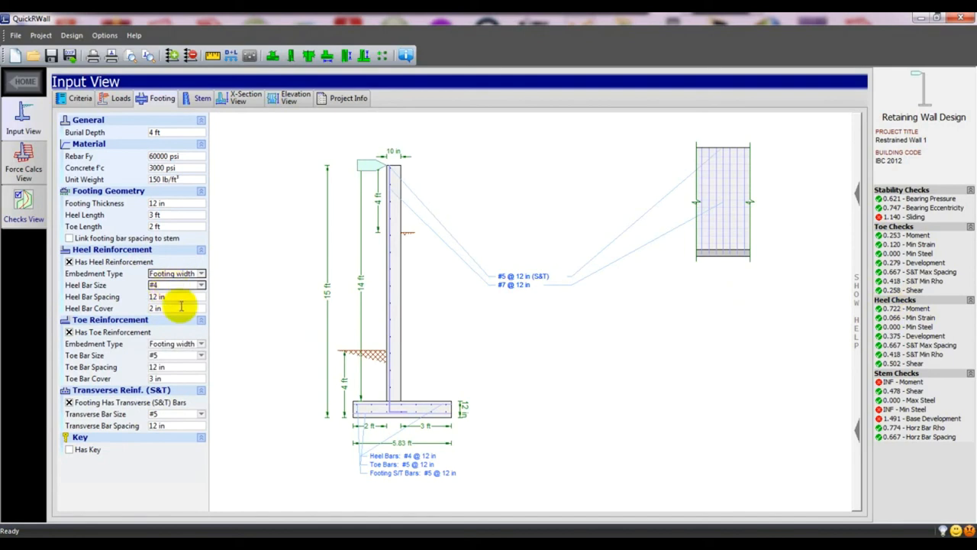
left_click(167, 288)
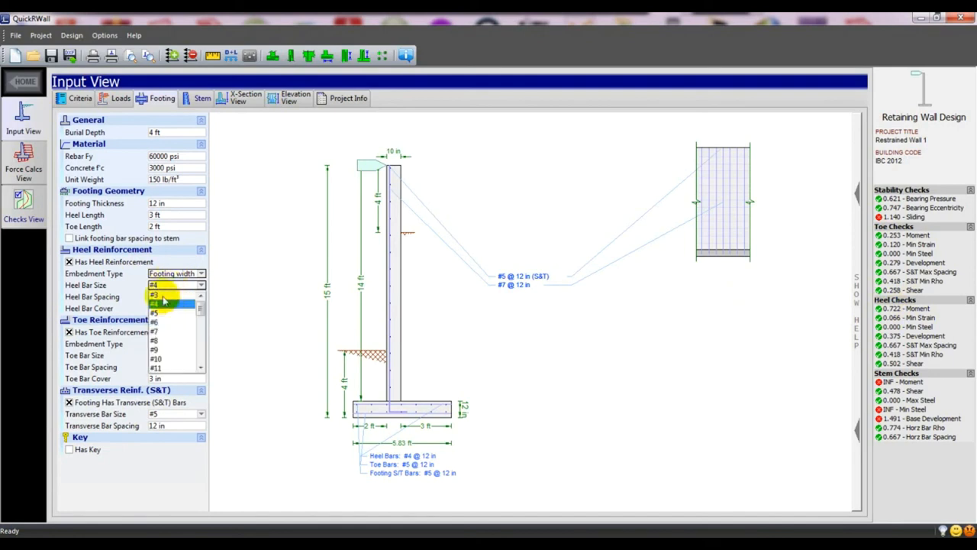
left_click(161, 294)
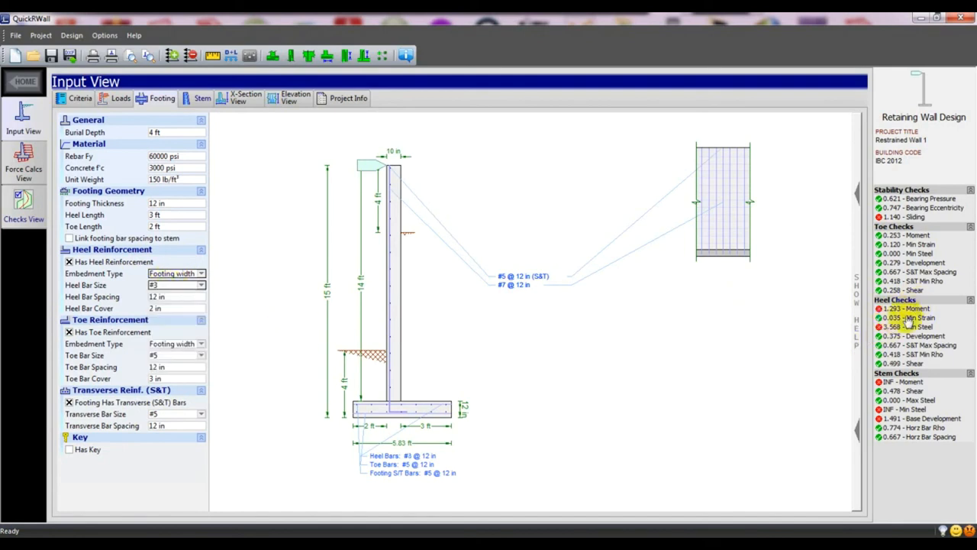
left_click(177, 286)
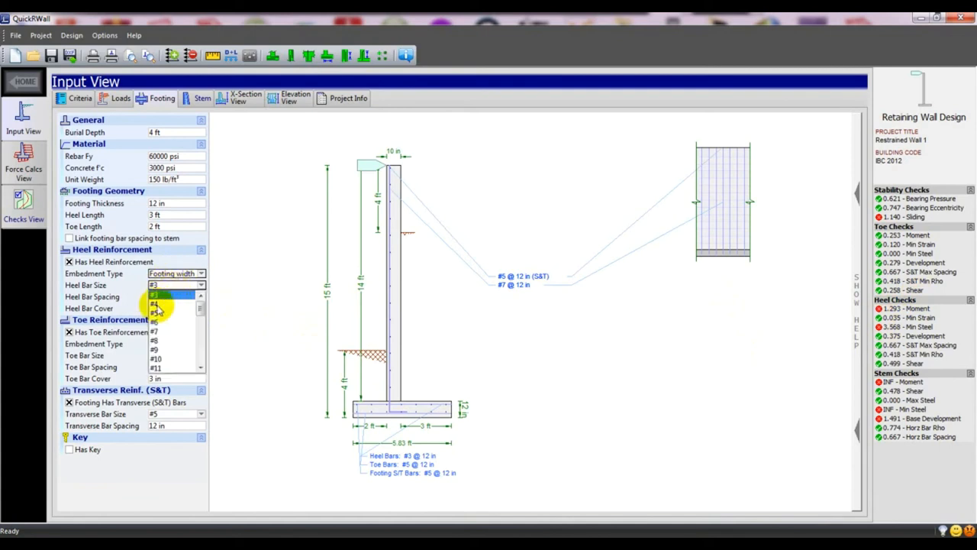
left_click(157, 304)
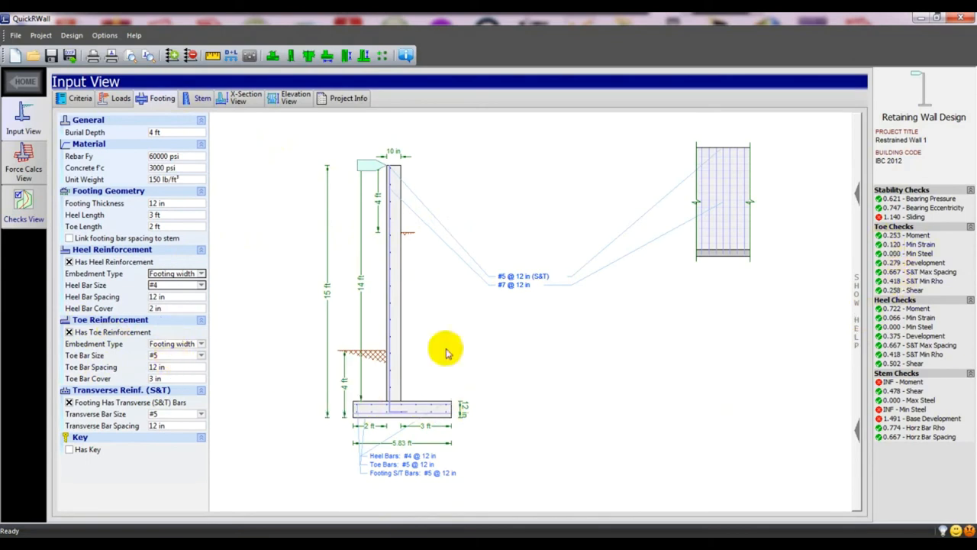
Change the toe bars to #3, after briefly trying #4.
left_click(175, 356)
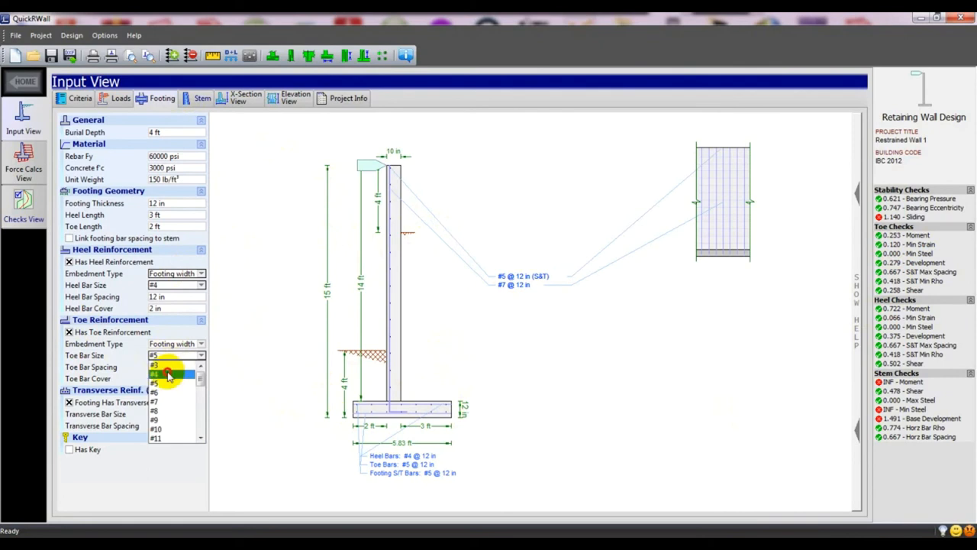
left_click(162, 374)
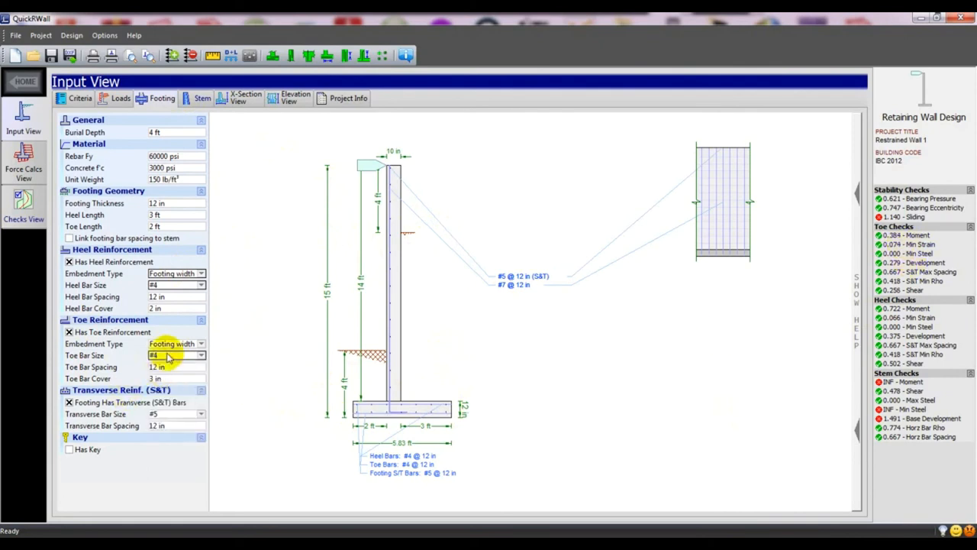
left_click(169, 356)
left_click(162, 365)
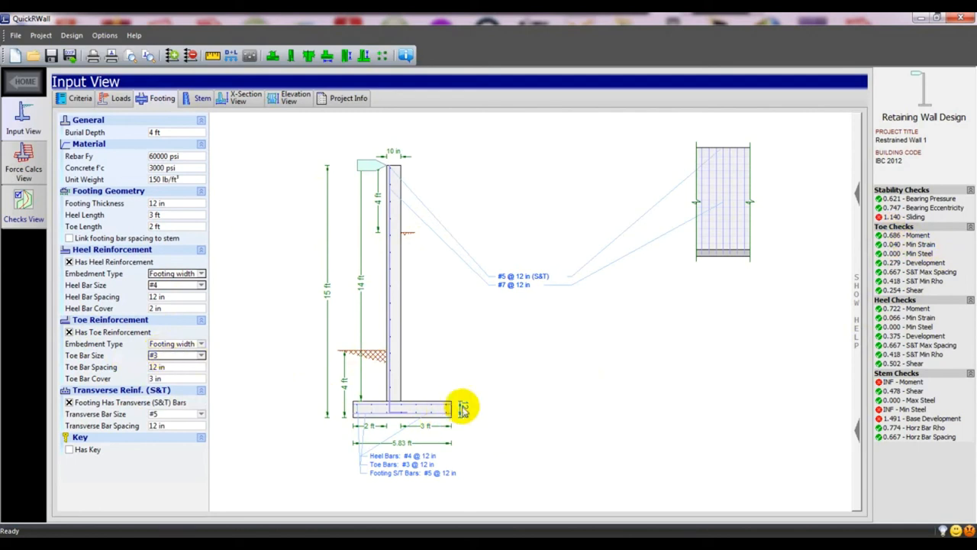
Try #3 heel bars at 10 in spacing, then return heel bars to #4 with 12 in entered.
left_click(168, 287)
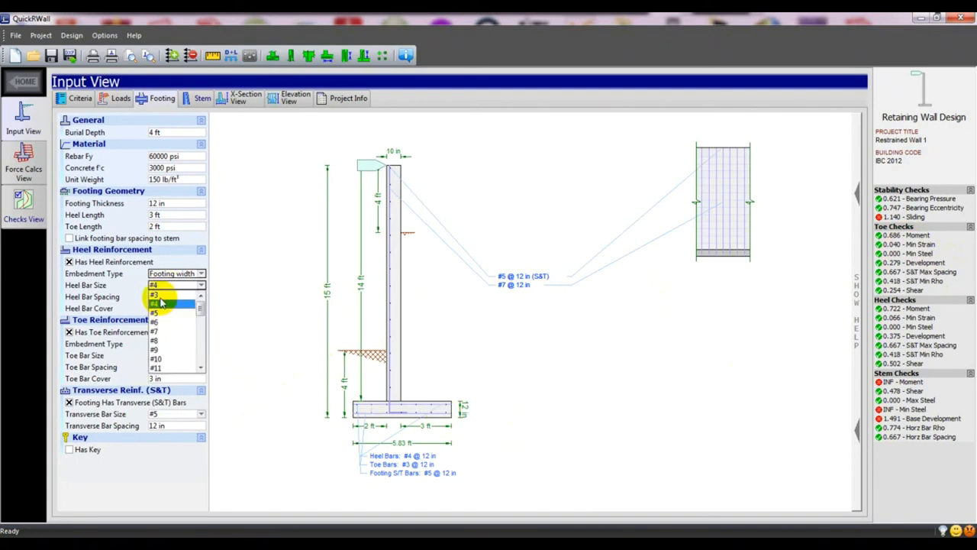
left_click(155, 294)
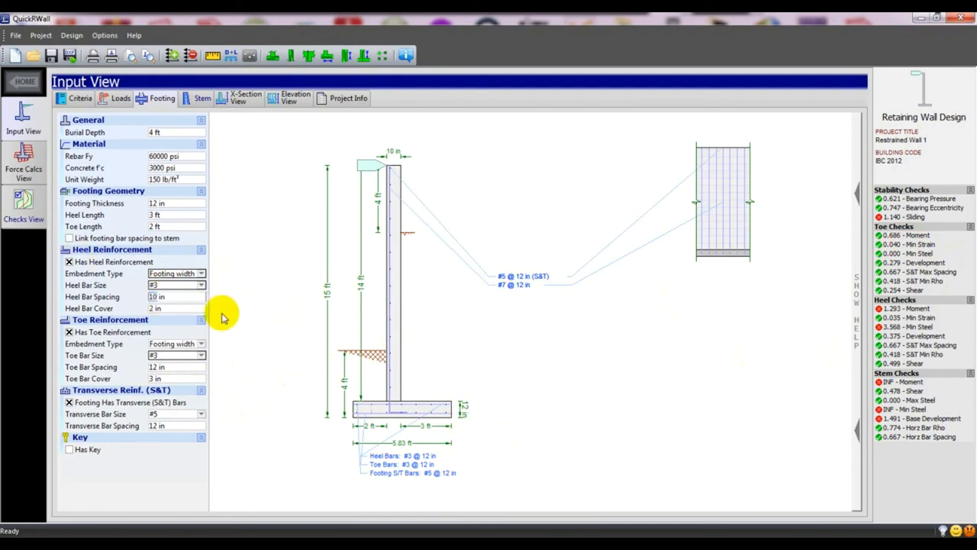
left_click(298, 397)
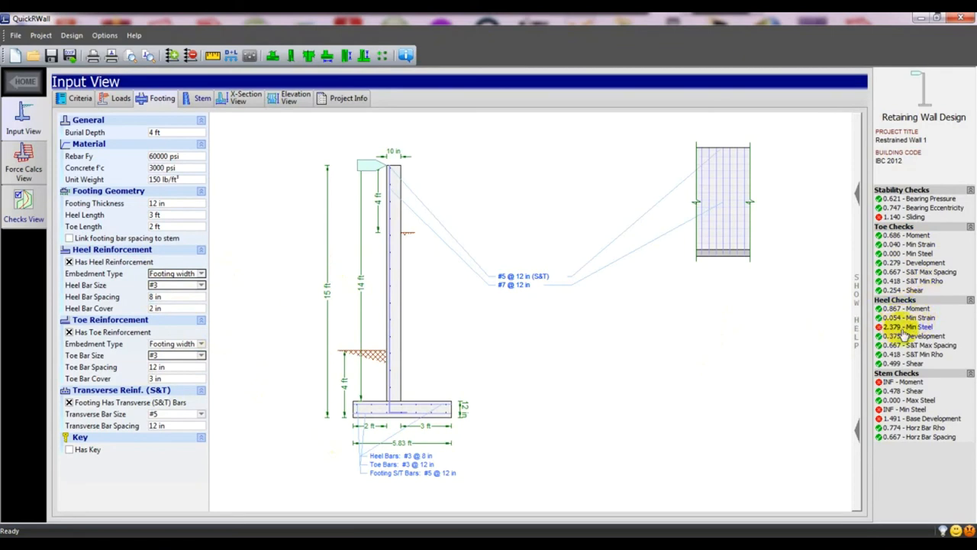
left_click(181, 286)
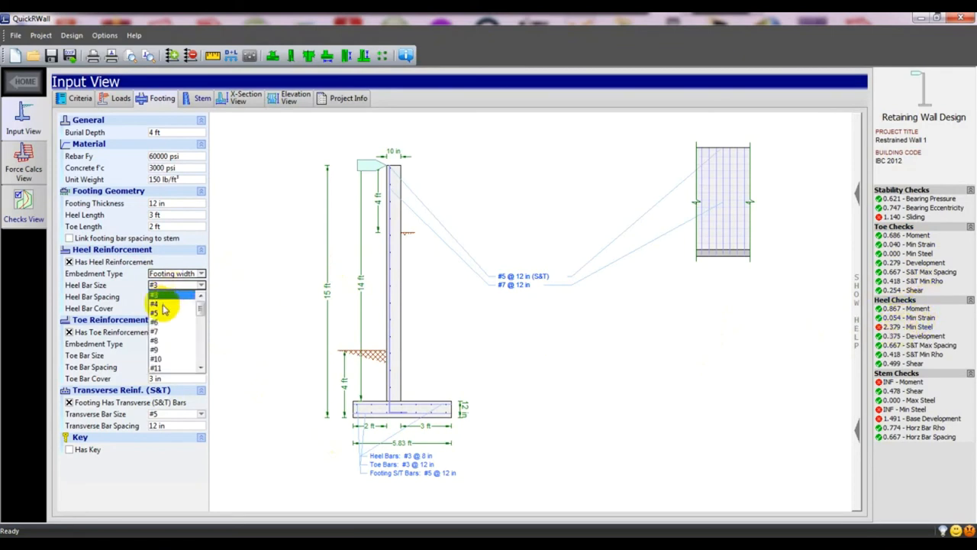
left_click(157, 303)
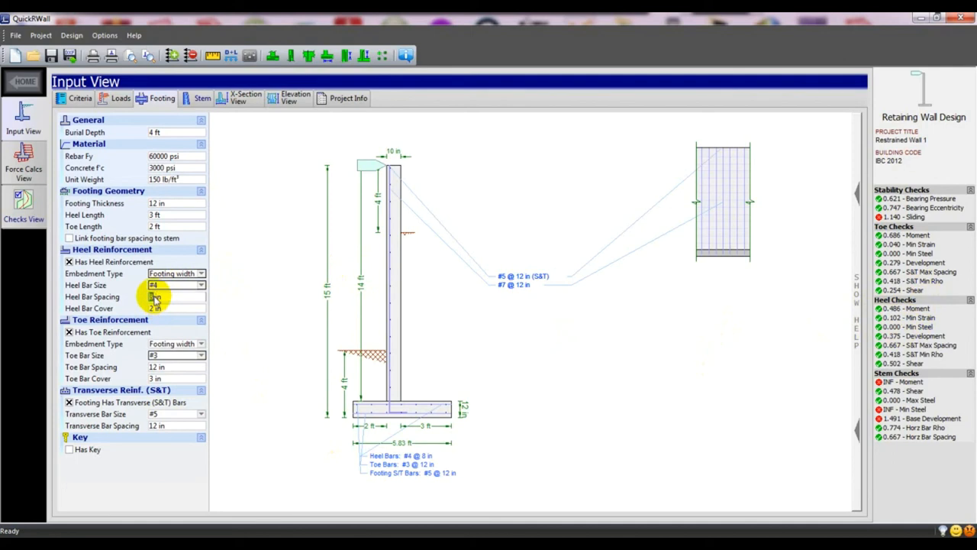
type("12")
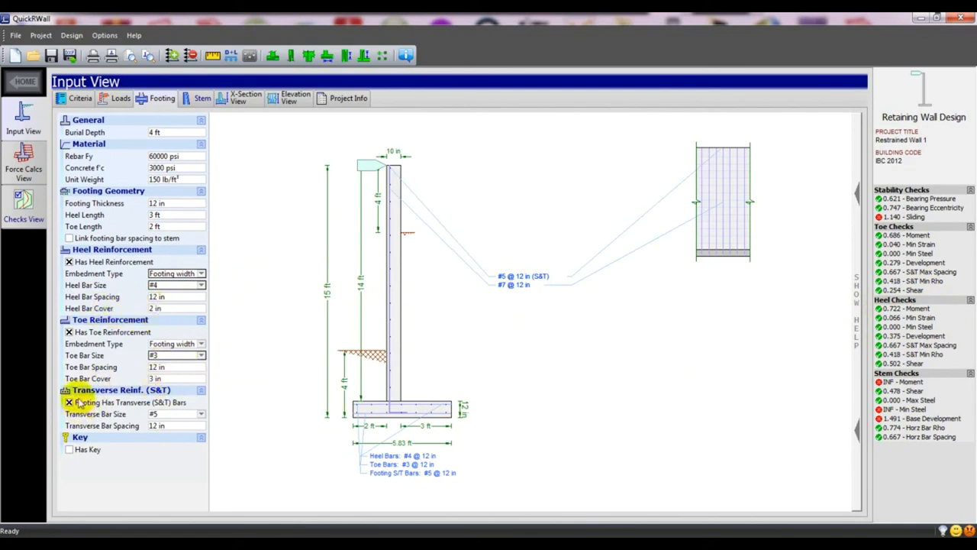
Set the footing's transverse S&T bars to #4, briefly trying #3 before settling back on #4.
left_click(172, 416)
left_click(163, 428)
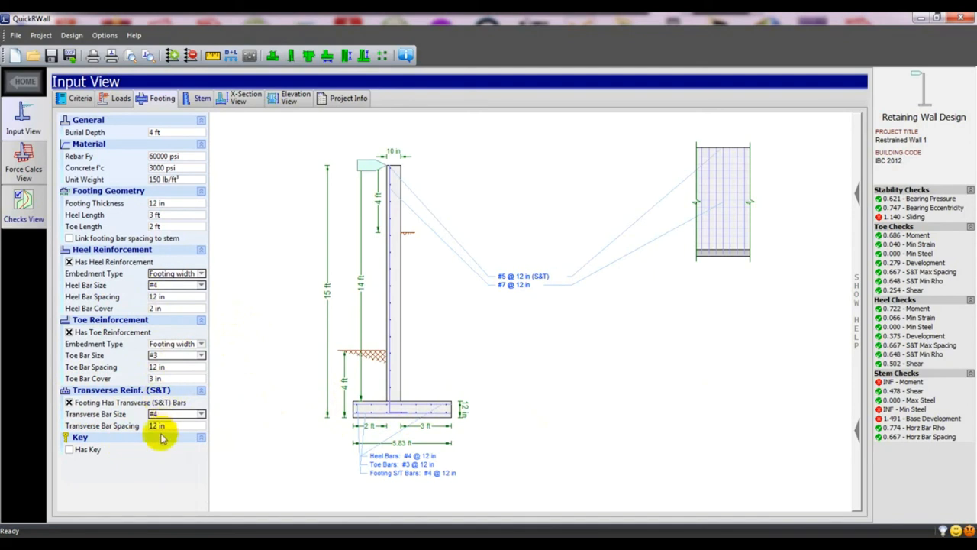
left_click(163, 415)
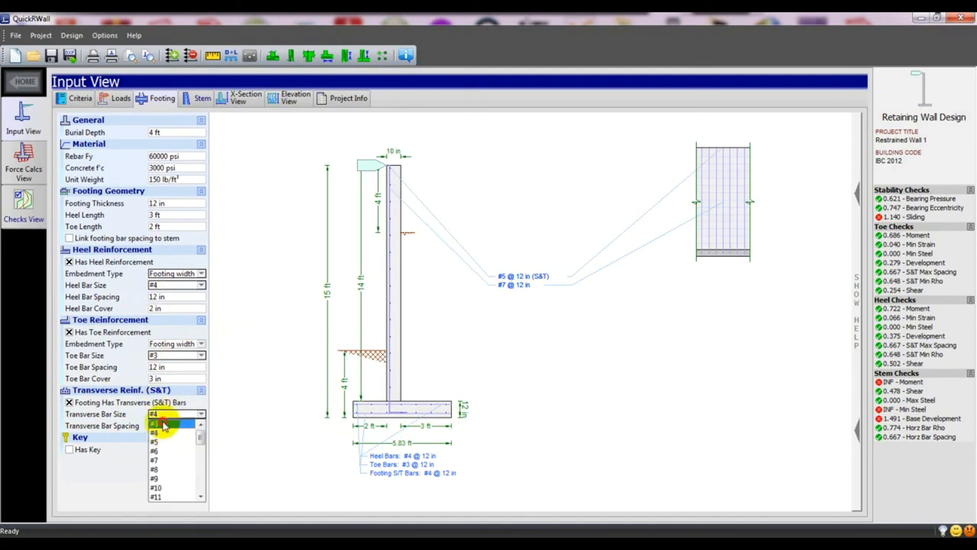
left_click(161, 423)
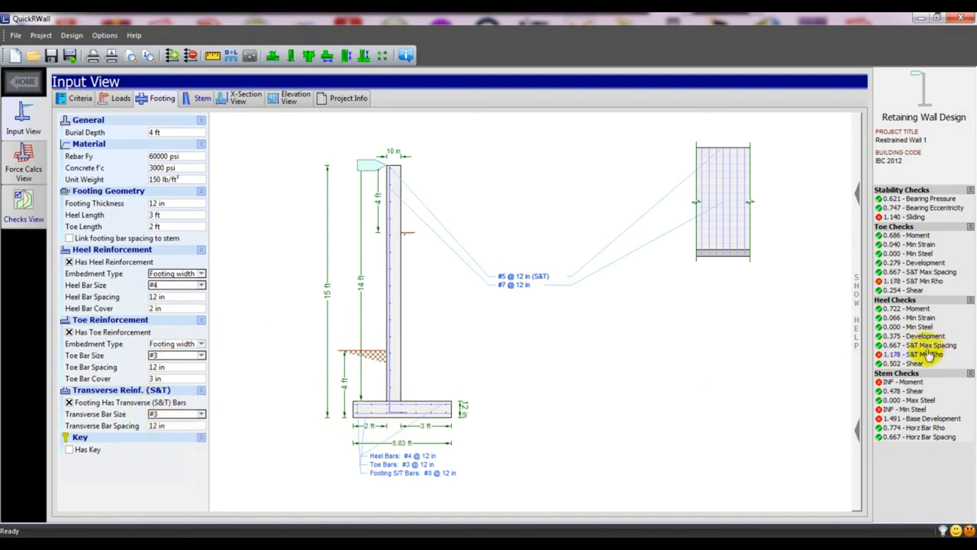
left_click(175, 414)
left_click(154, 433)
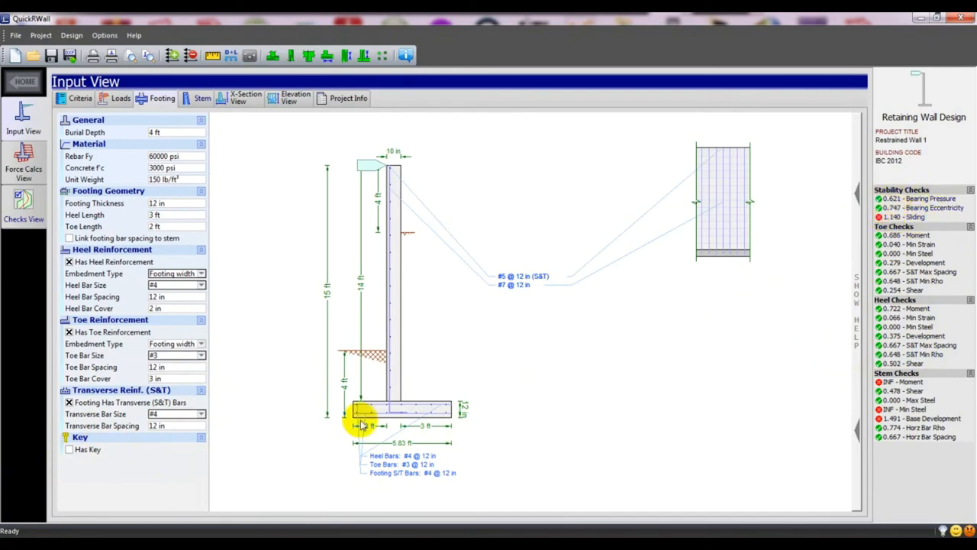
Enable a shear key with 1 ft depth and 12 in width, then show the Stem inputs.
left_click(69, 450)
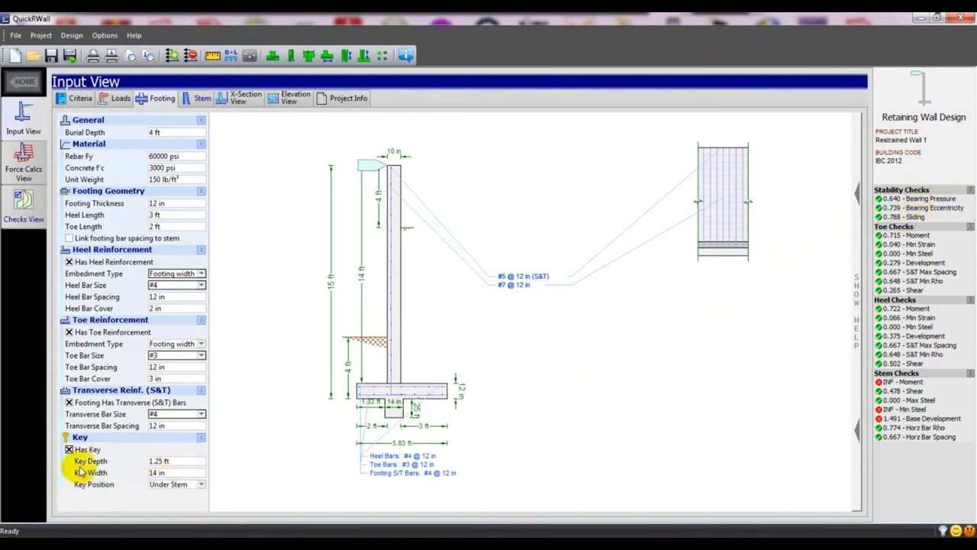
left_click(160, 461)
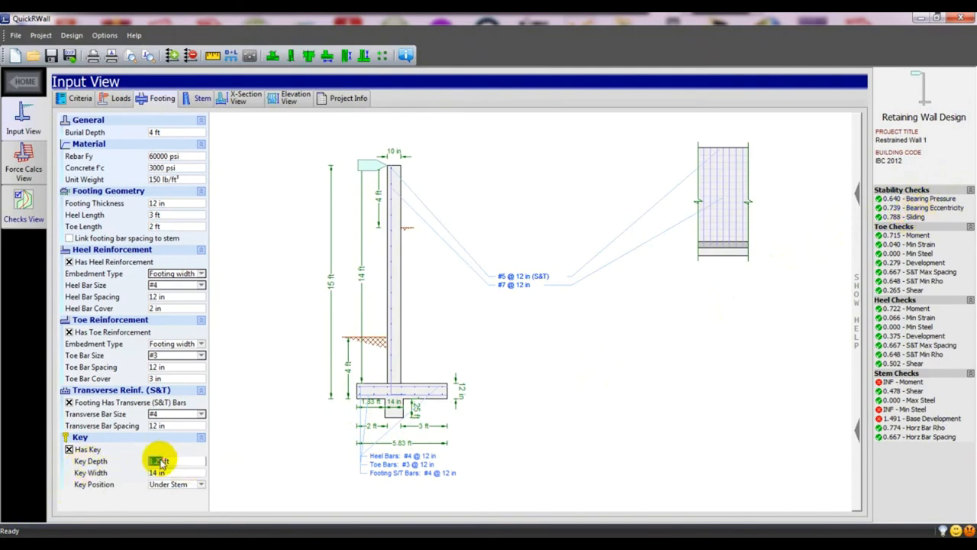
type("1")
key("Return")
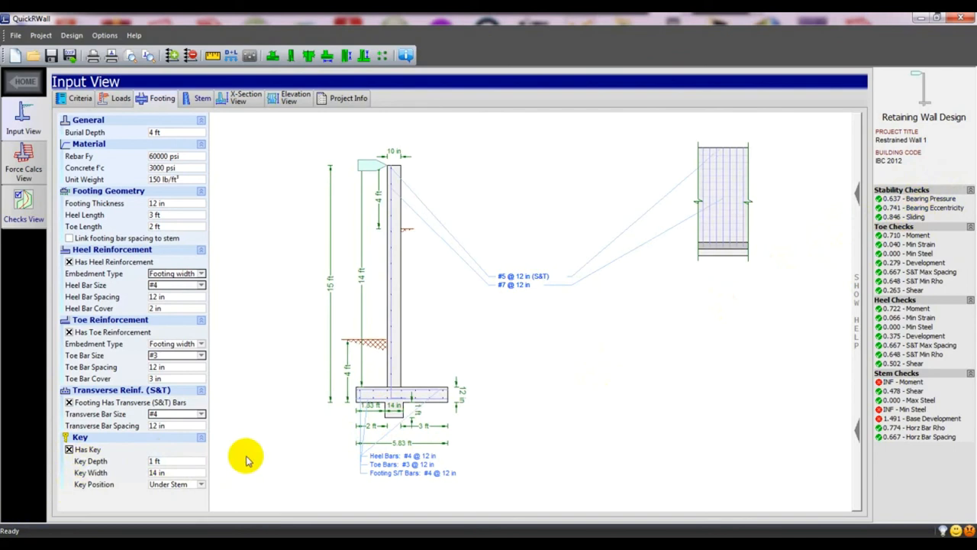
double_click(156, 473)
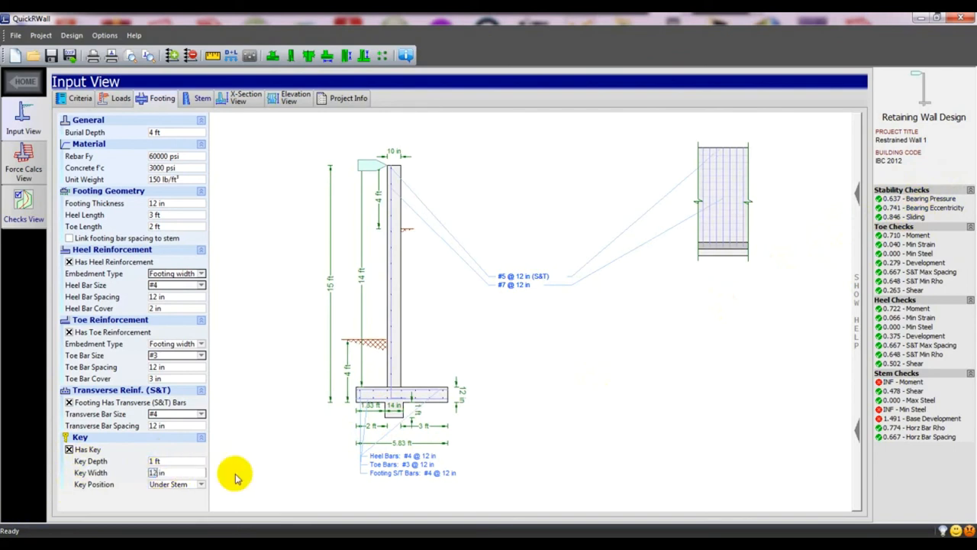
type("12")
key("Return")
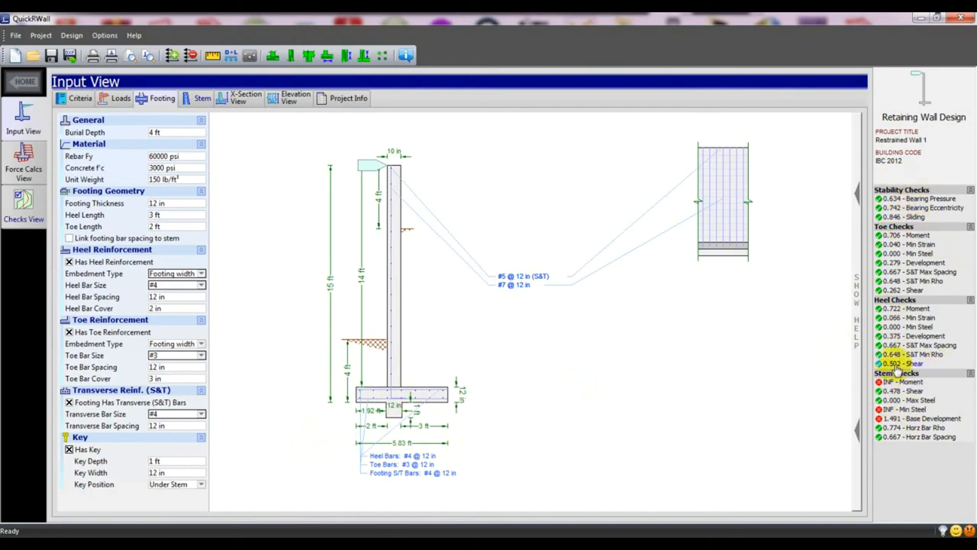
left_click(194, 104)
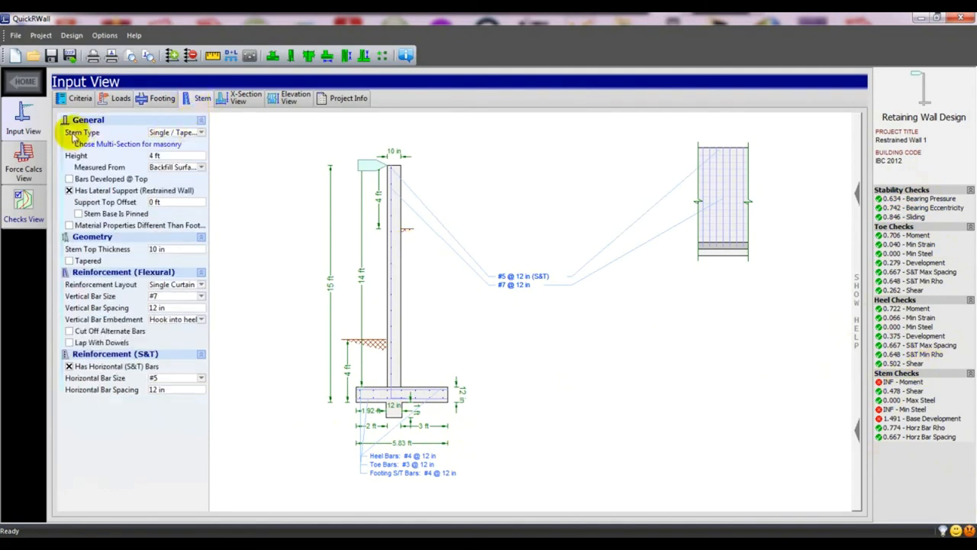
left_click(176, 132)
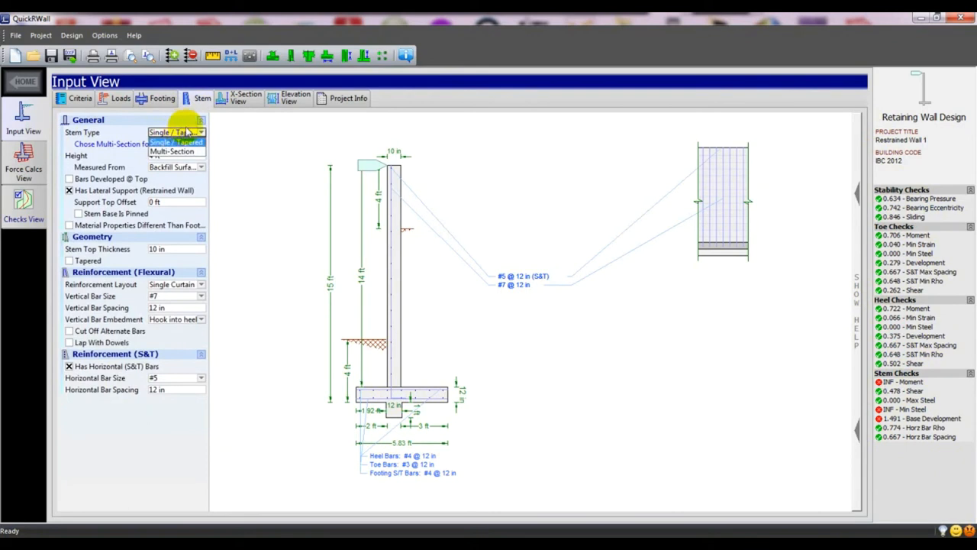
left_click(176, 151)
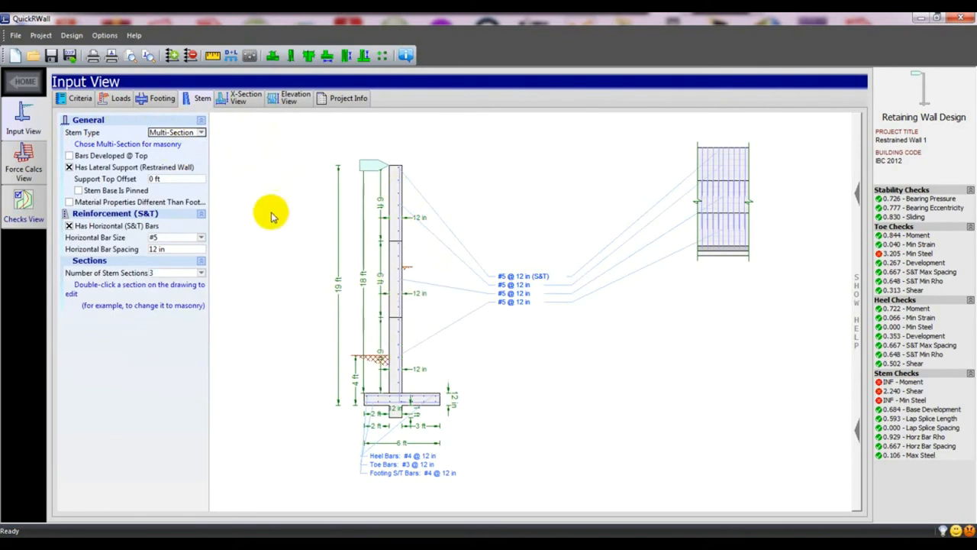
left_click(193, 133)
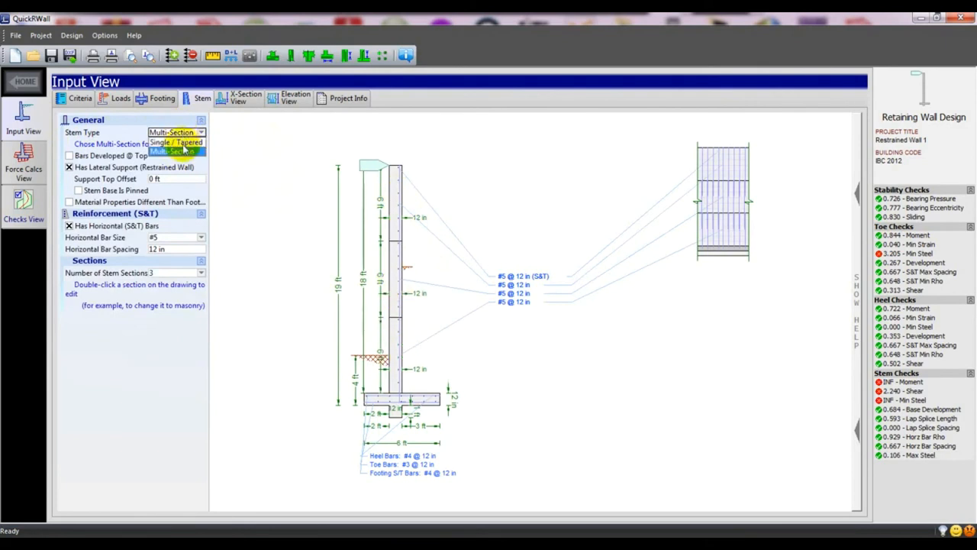
left_click(179, 143)
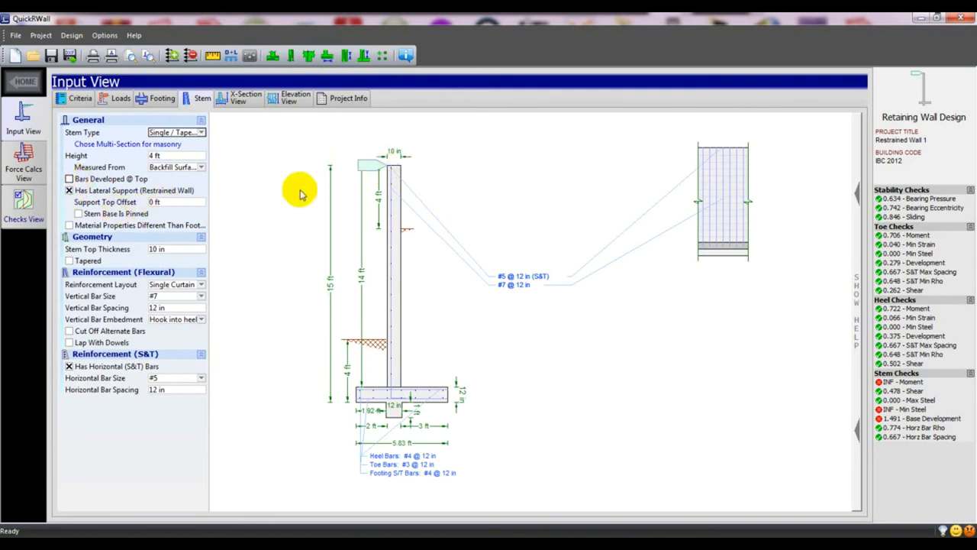
left_click(70, 191)
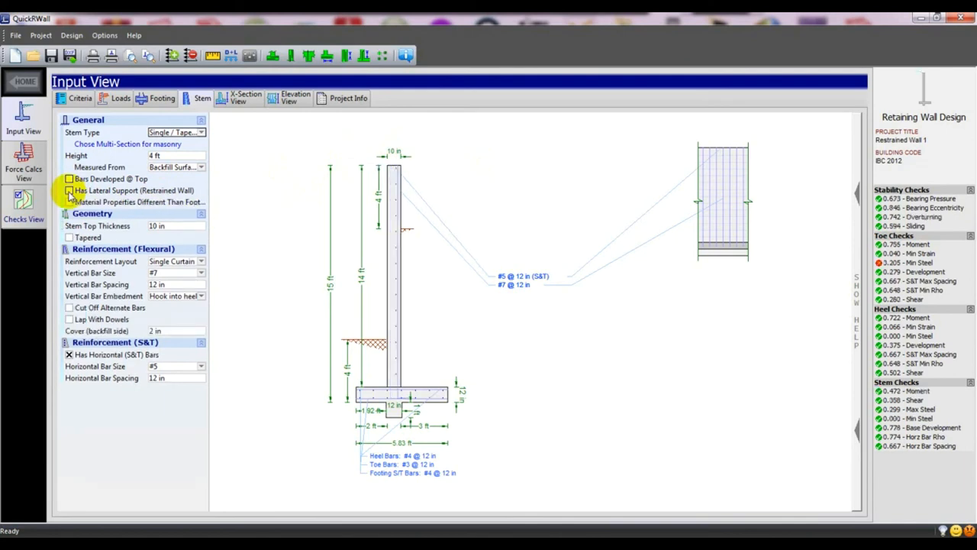
left_click(70, 191)
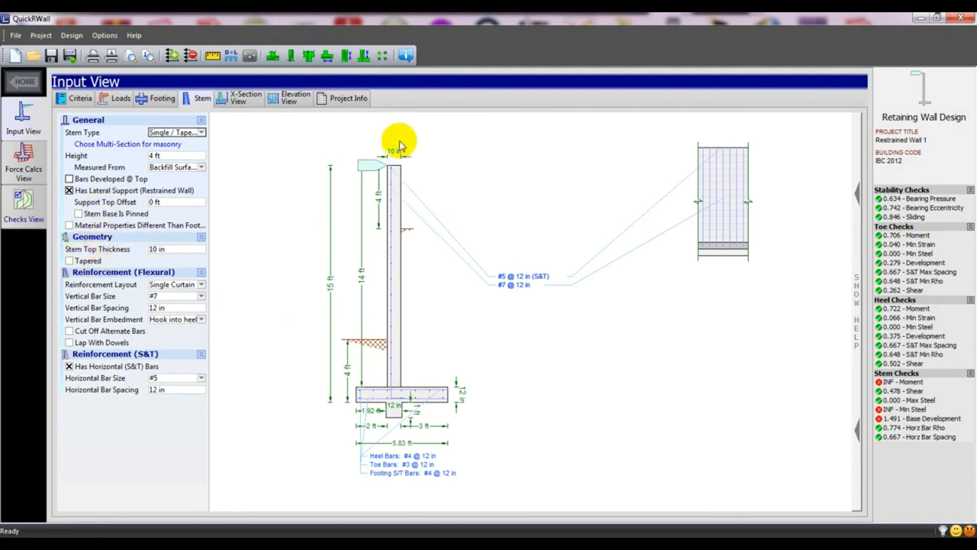
left_click(70, 261)
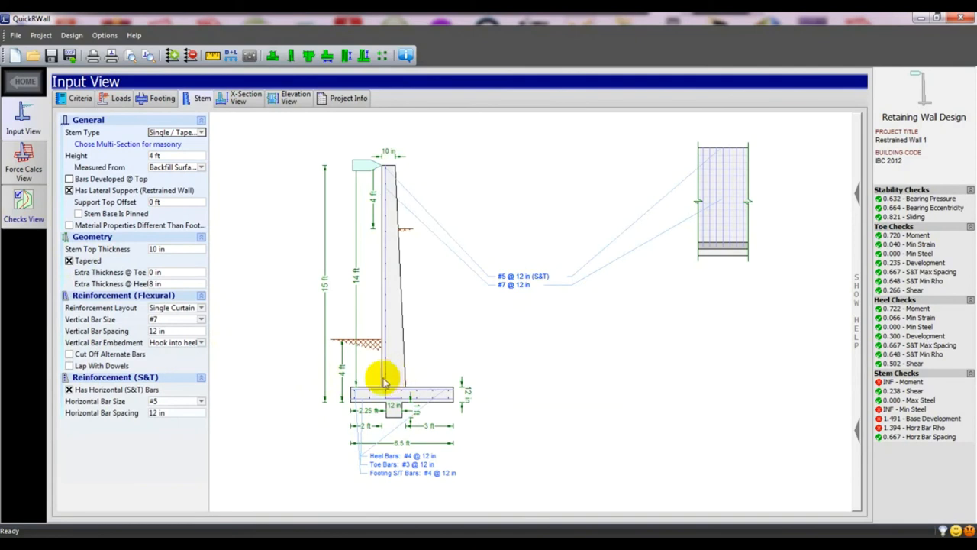
left_click(69, 261)
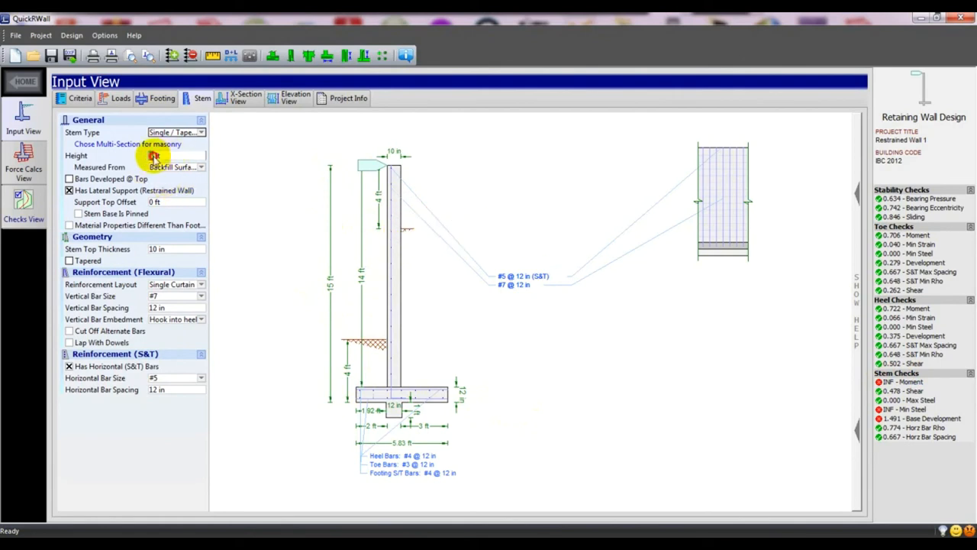
Enter 2 ft as the stem height above the backfill, giving a 13 ft wall overall.
type("2")
key("Return")
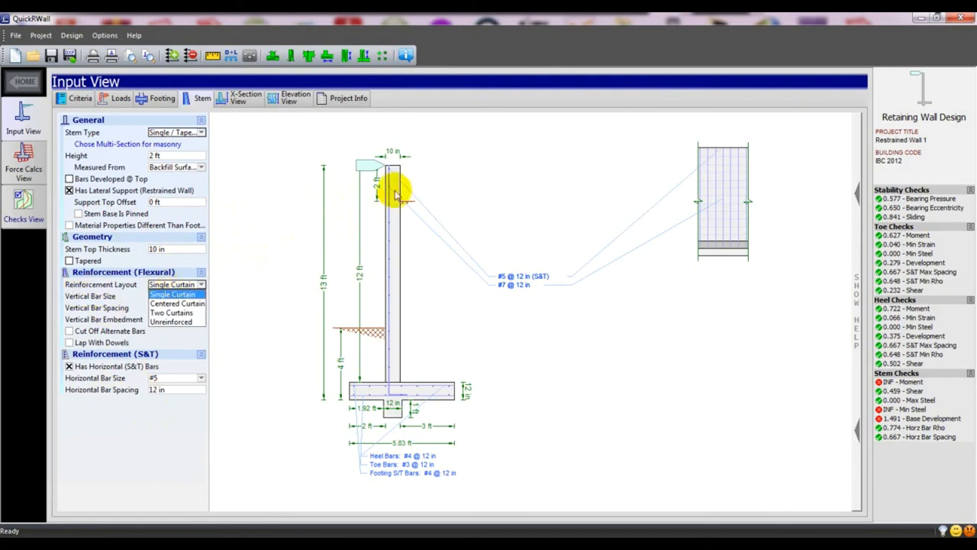
Switch the stem's Reinforcement Layout from Two Curtains to Single Curtain.
left_click(162, 312)
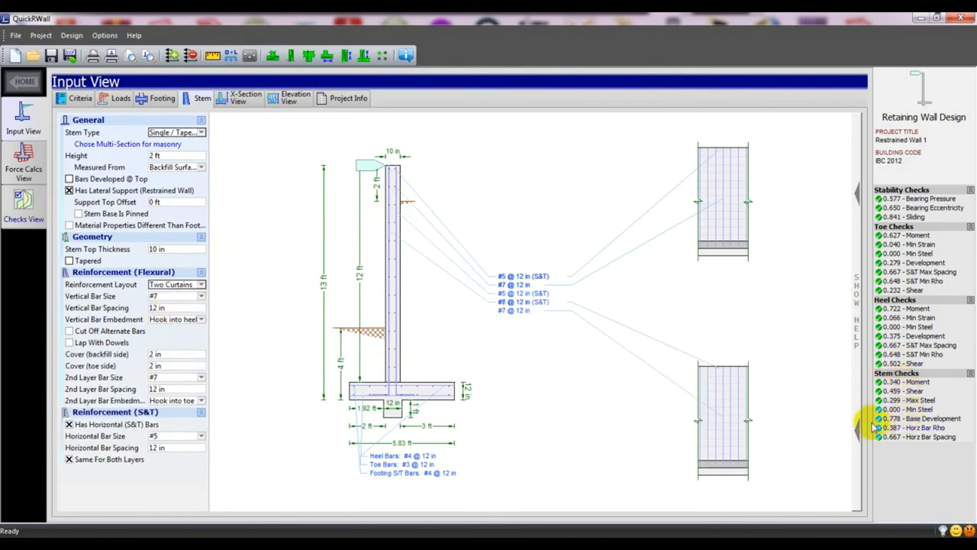
left_click(201, 284)
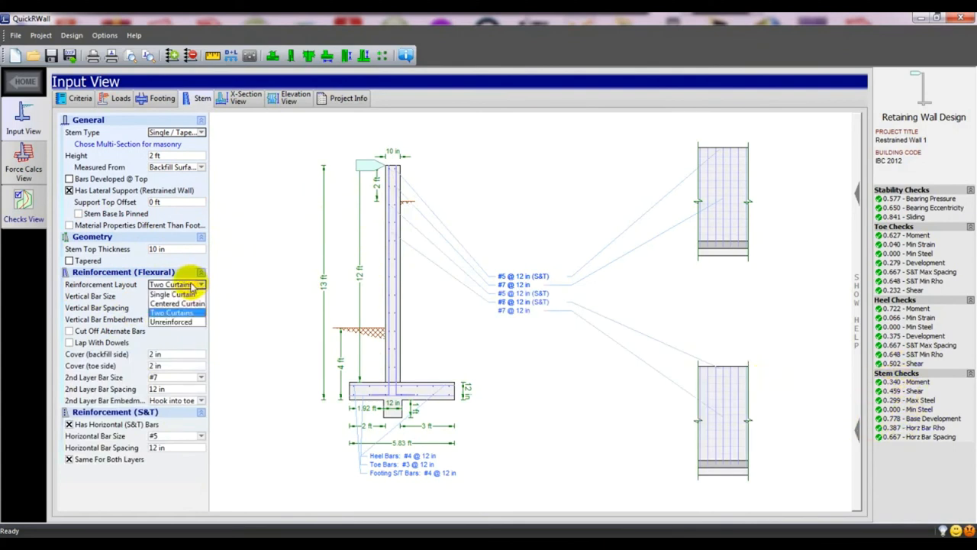
left_click(184, 296)
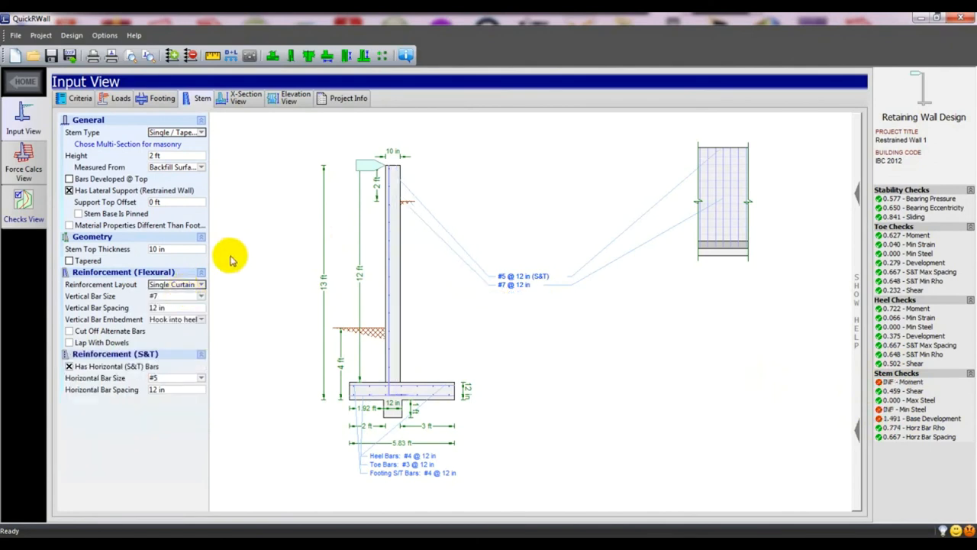
left_click(183, 320)
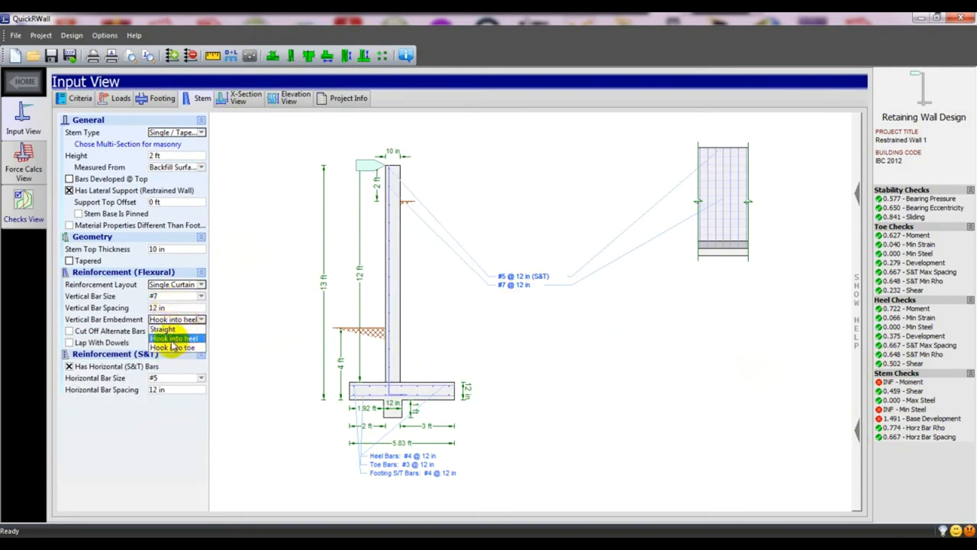
left_click(172, 341)
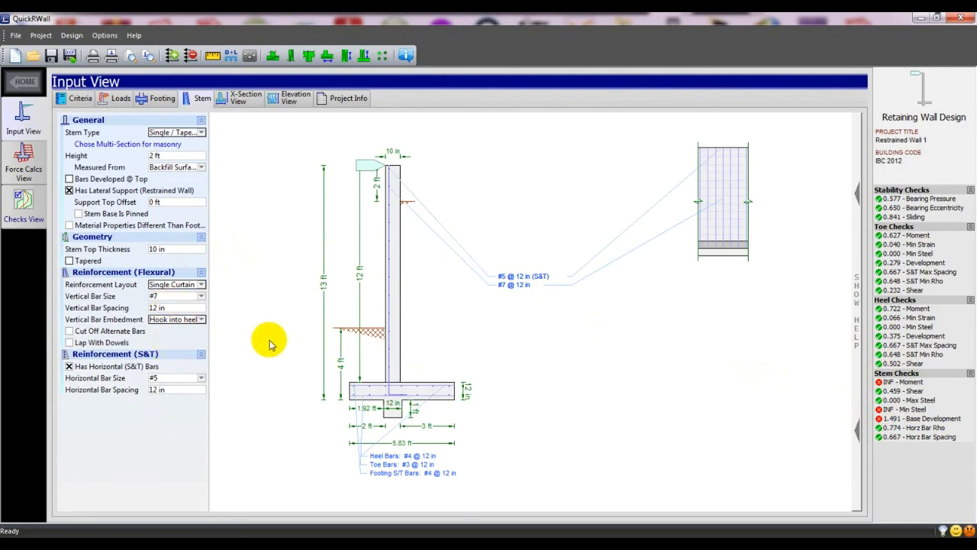
left_click(70, 343)
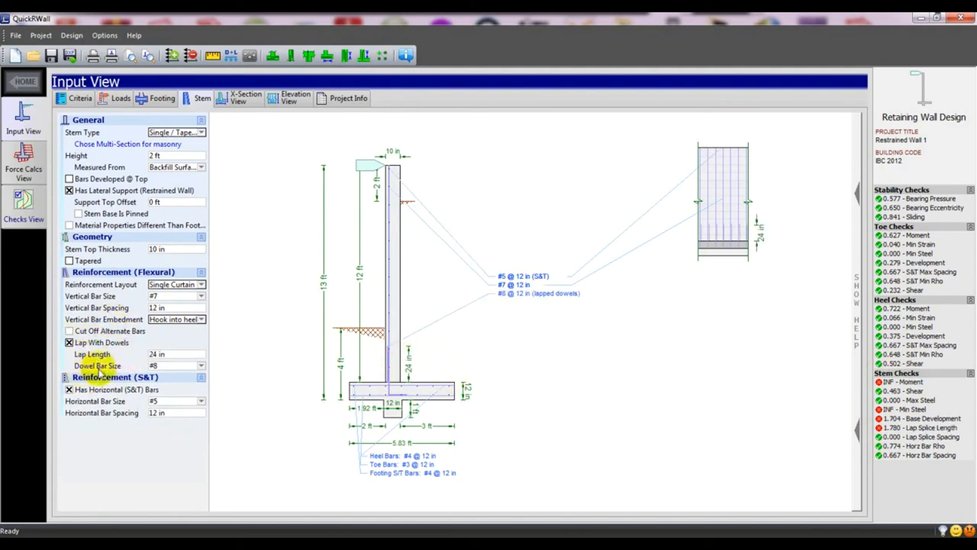
double_click(155, 355)
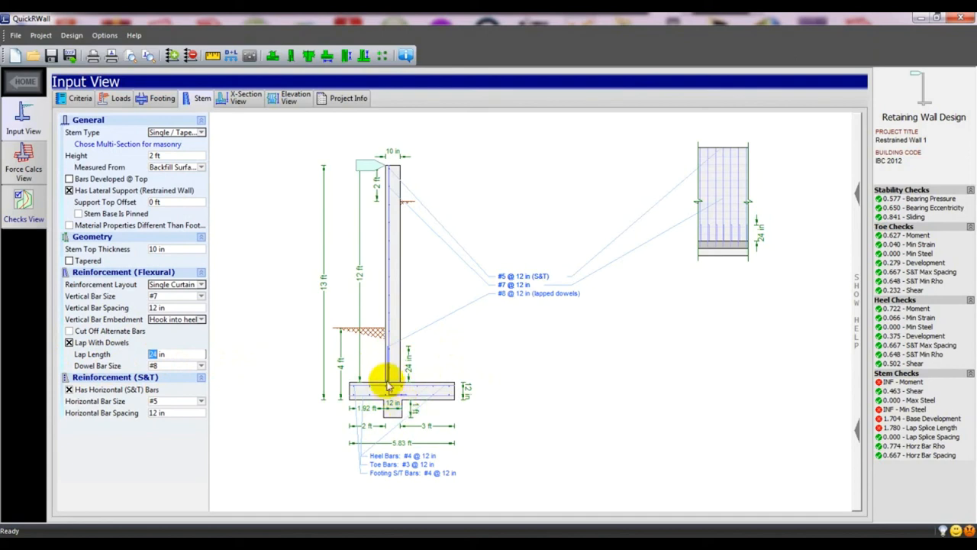
left_click(69, 343)
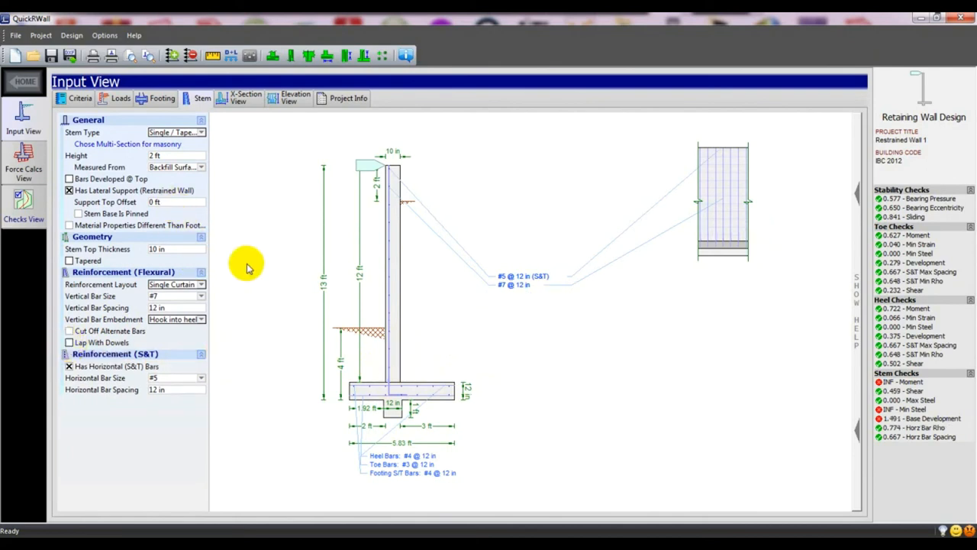
Set the stem vertical bars to #8 at 8 in spacing.
left_click(177, 296)
left_click(168, 350)
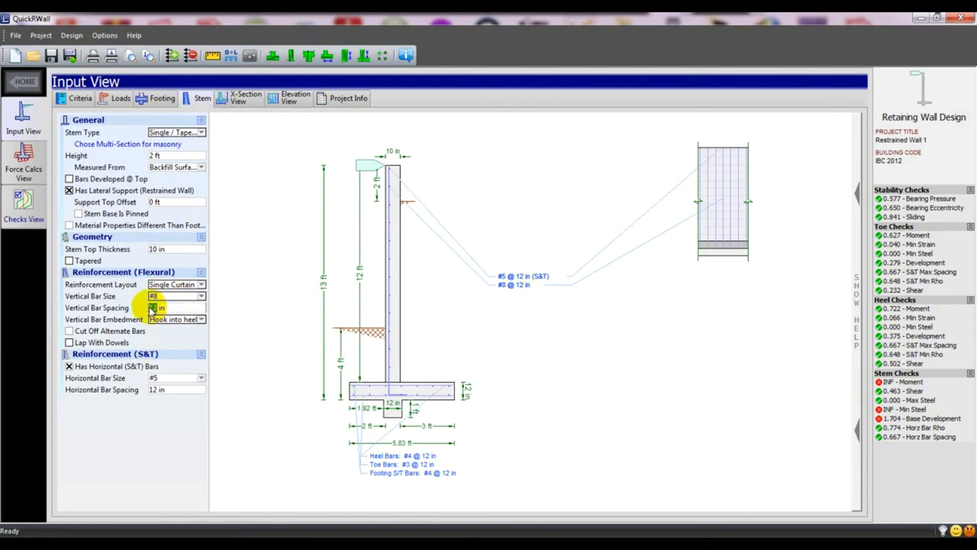
type("9")
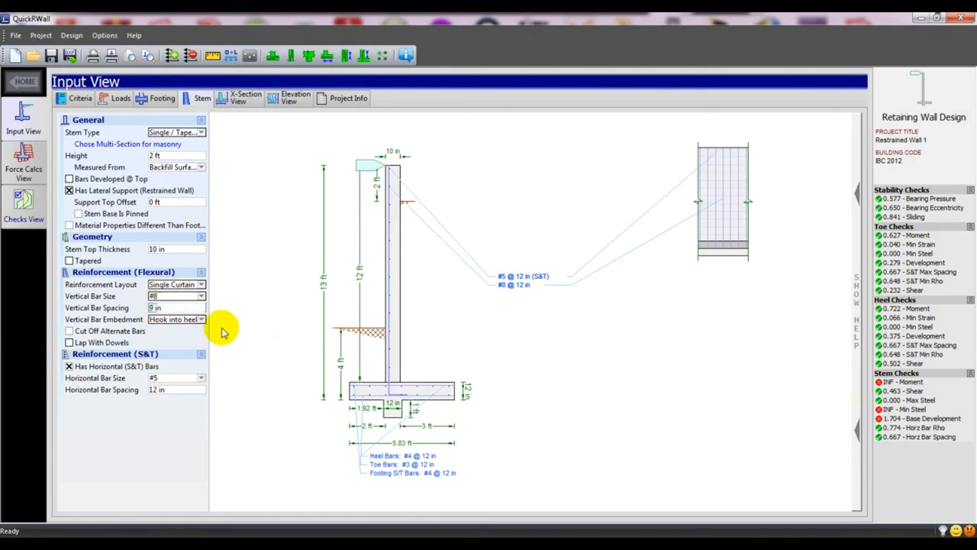
left_click(243, 341)
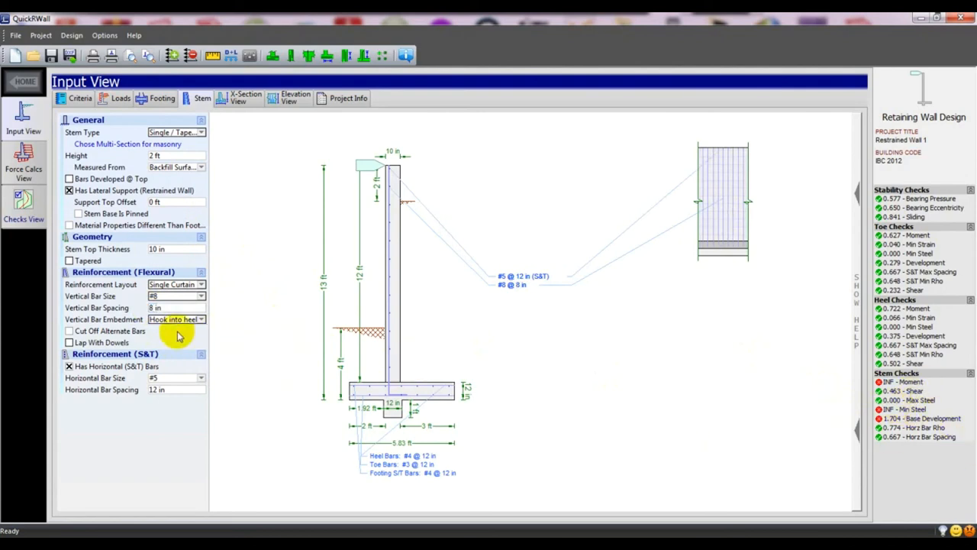
Step the vertical bar size up through #9 and #11 to #18.
left_click(172, 297)
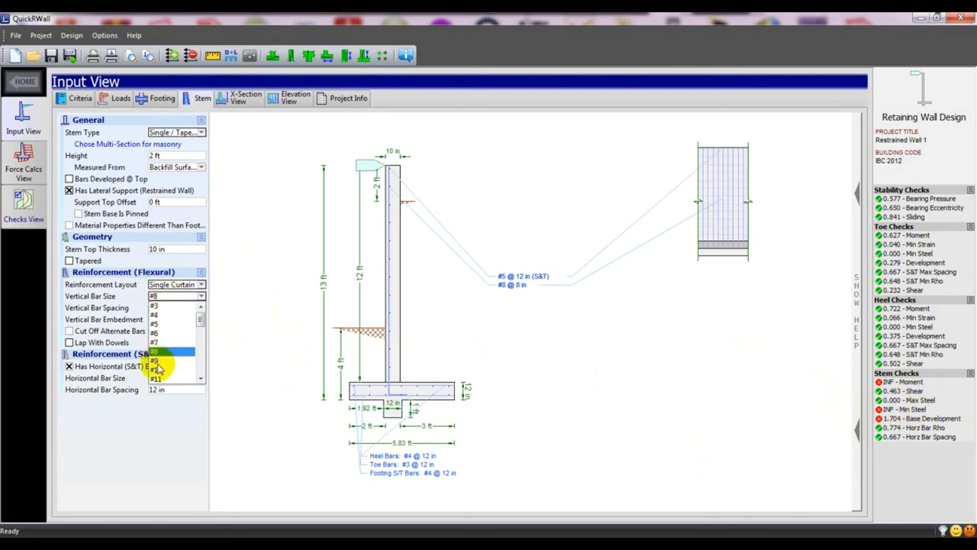
left_click(156, 361)
left_click(174, 296)
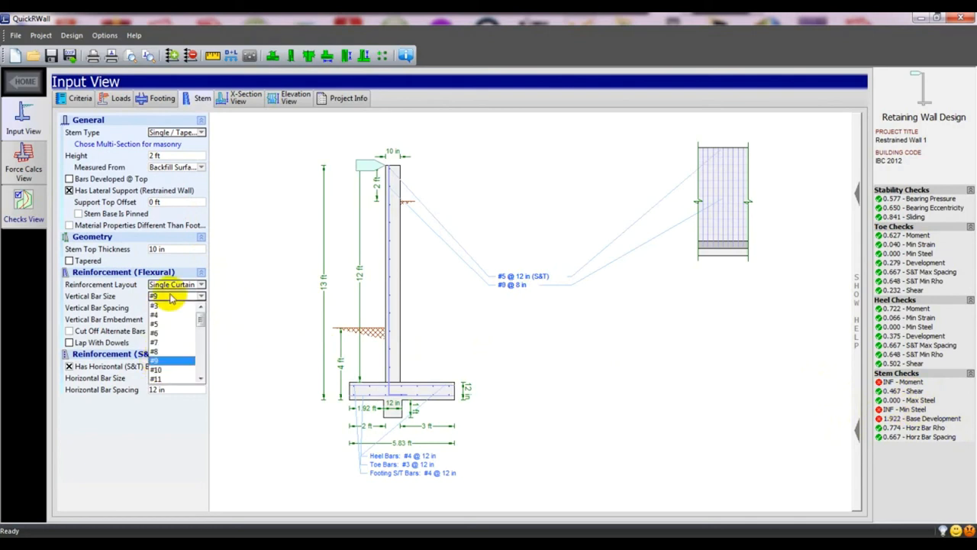
left_click(163, 379)
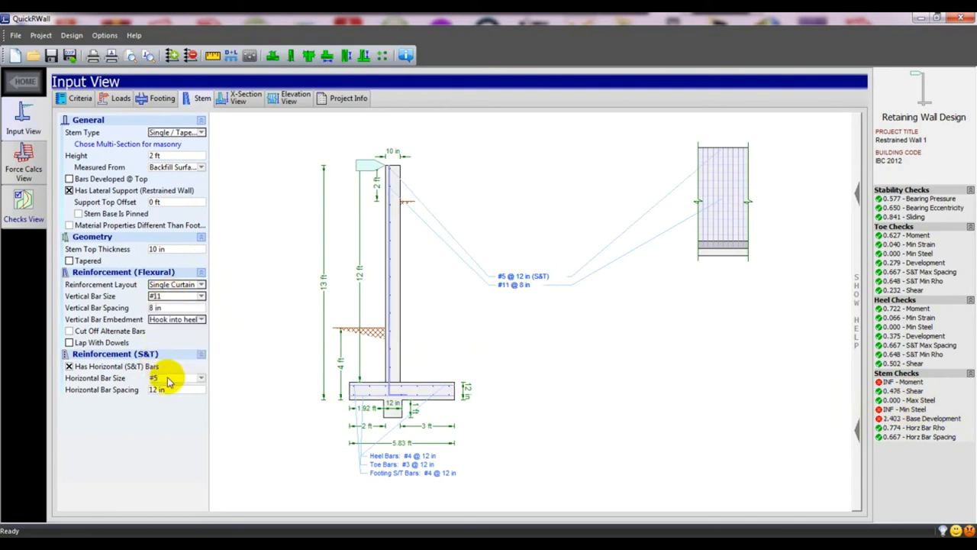
left_click(197, 297)
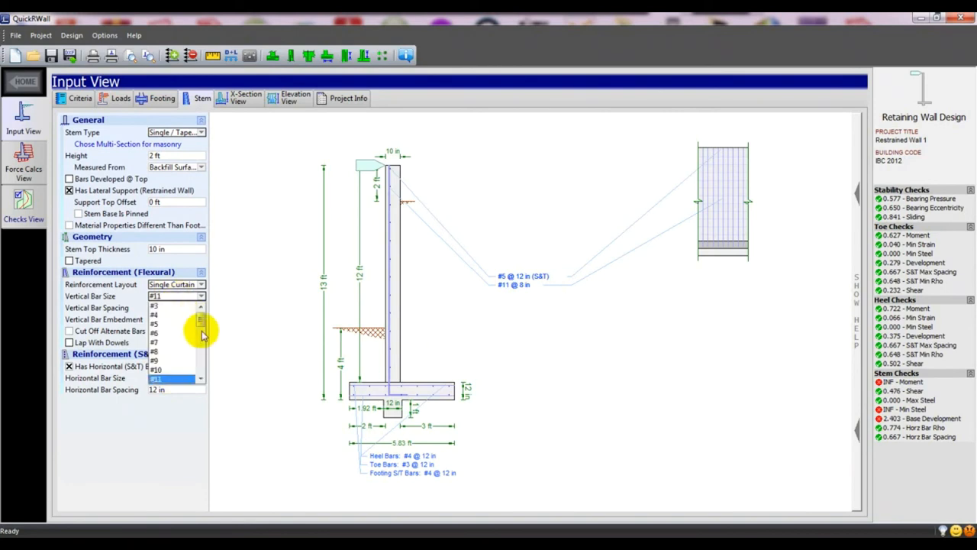
left_click(201, 333)
left_click_drag(200, 334, 200, 339)
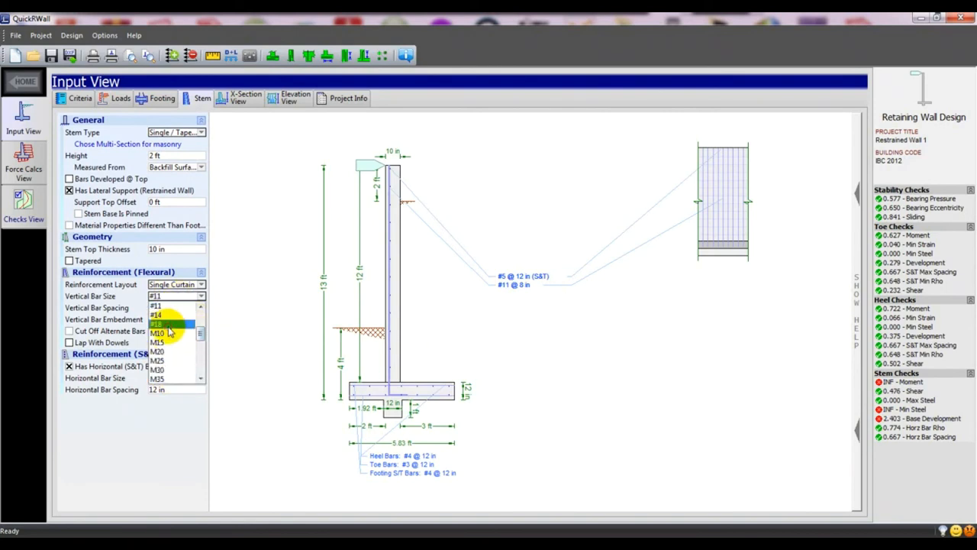
left_click(169, 326)
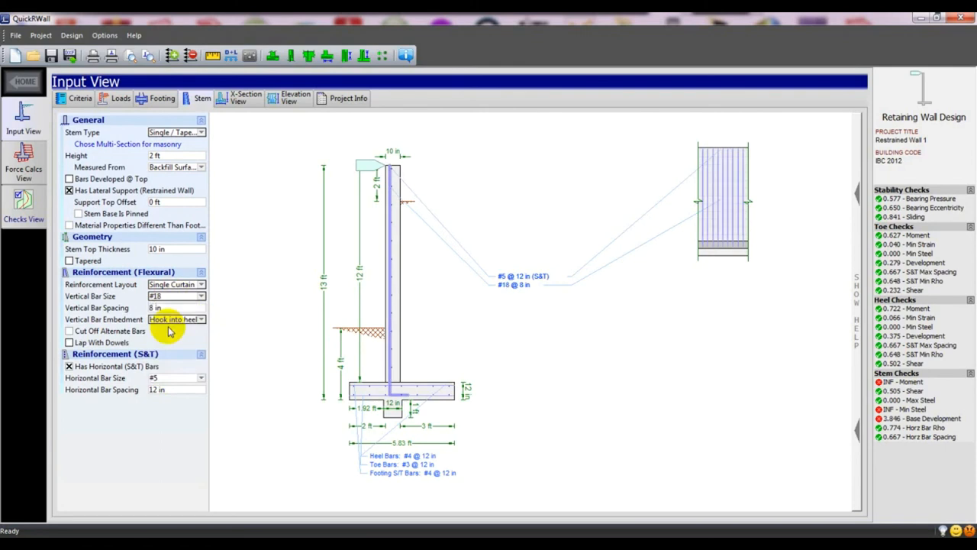
left_click(191, 295)
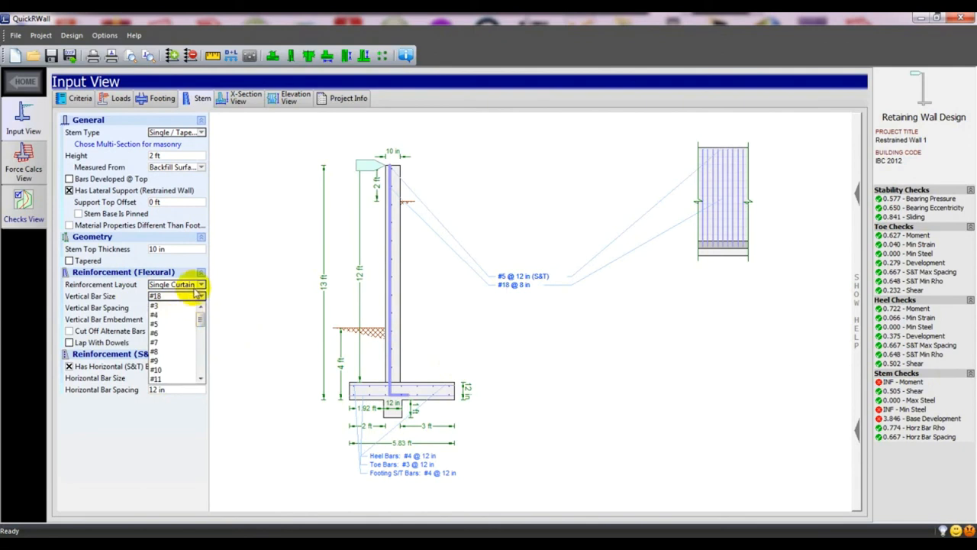
left_click(195, 284)
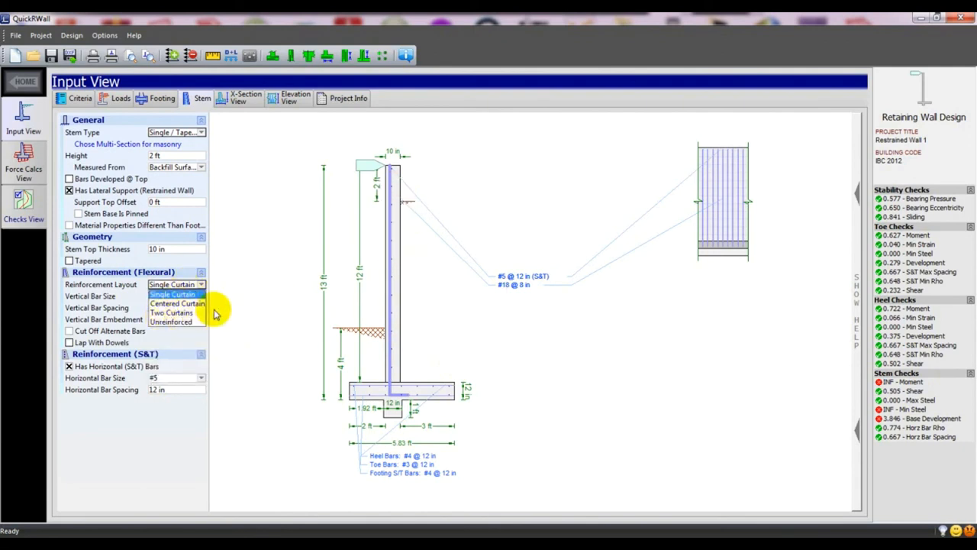
Set the stem Reinforcement Layout back to Two Curtains, adding a #7 @ 12 in second layer.
left_click(174, 314)
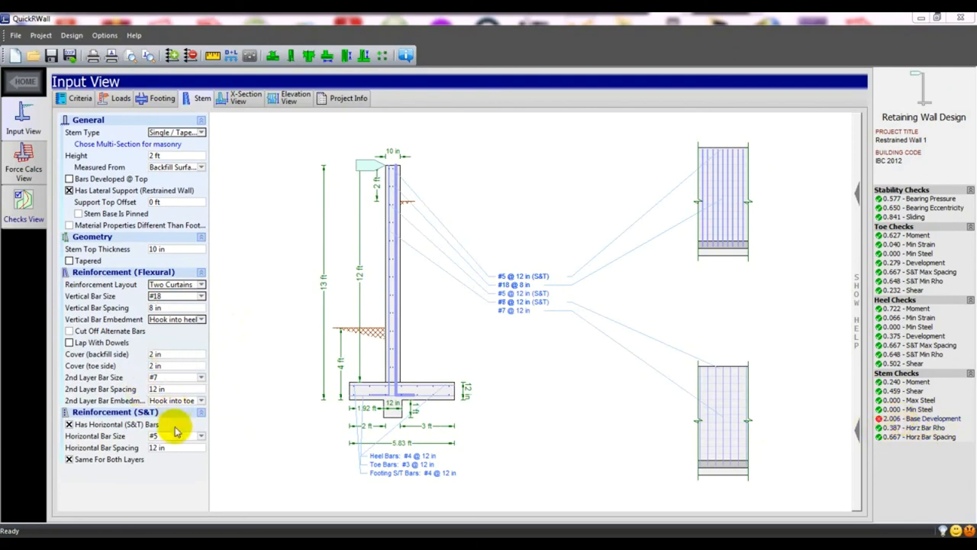
left_click(161, 298)
scroll(161, 321, "up", 1)
Set the first-layer vertical bars to #4, briefly trying #3.
left_click(162, 319)
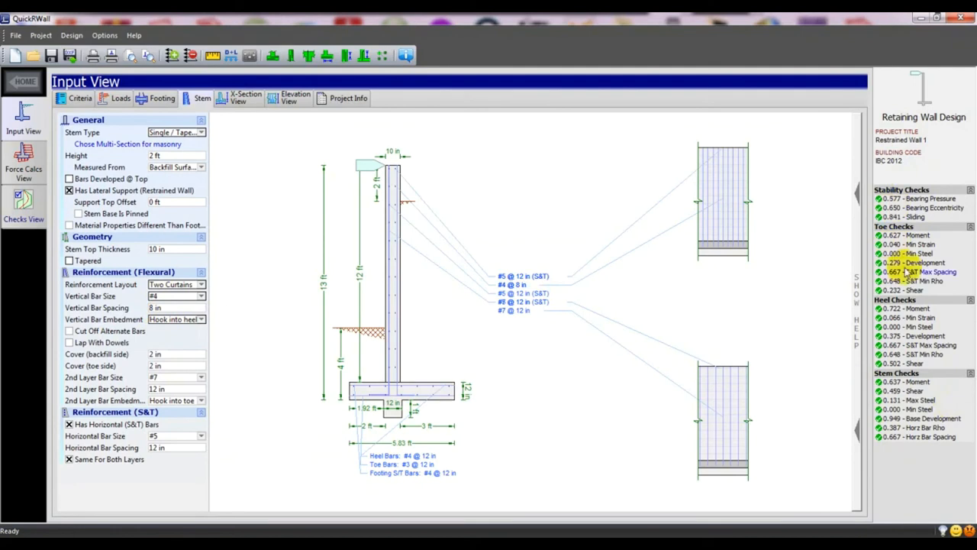
left_click(158, 297)
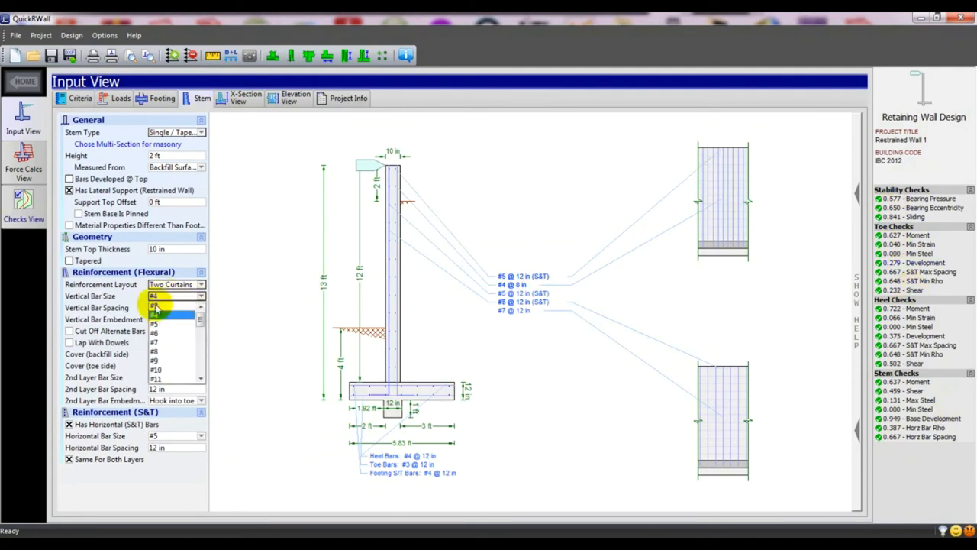
left_click(156, 305)
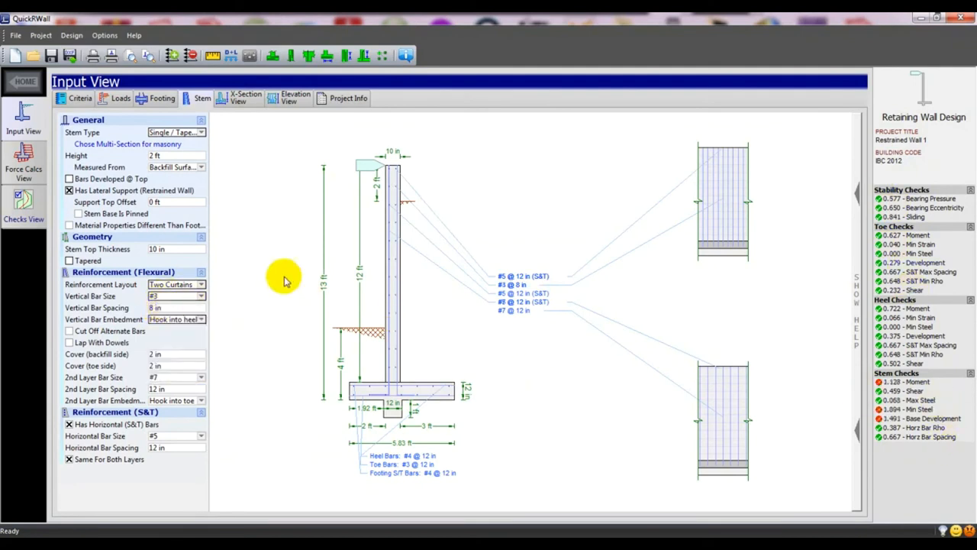
left_click(198, 297)
left_click(168, 315)
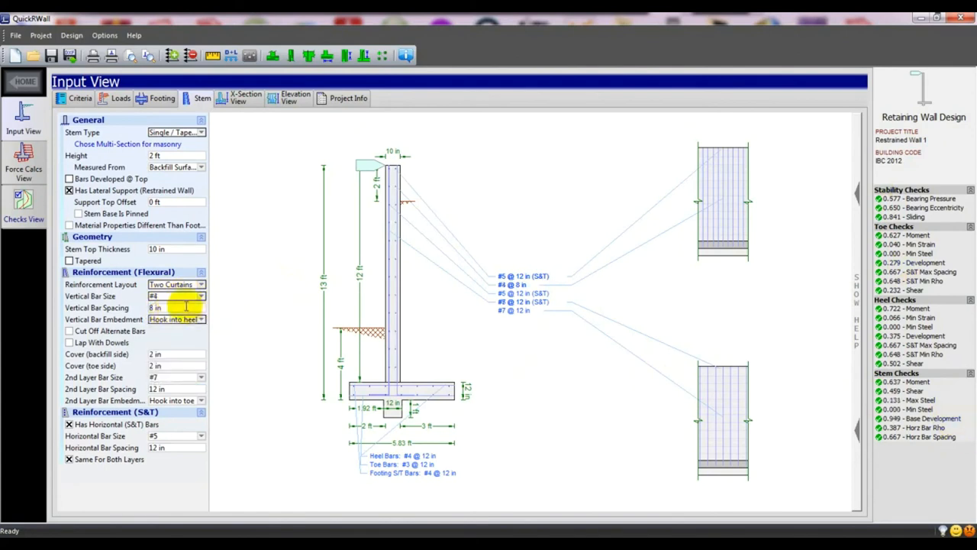
Set the vertical bar spacing to 8 in after trying 12 and 10 in.
left_click(157, 307)
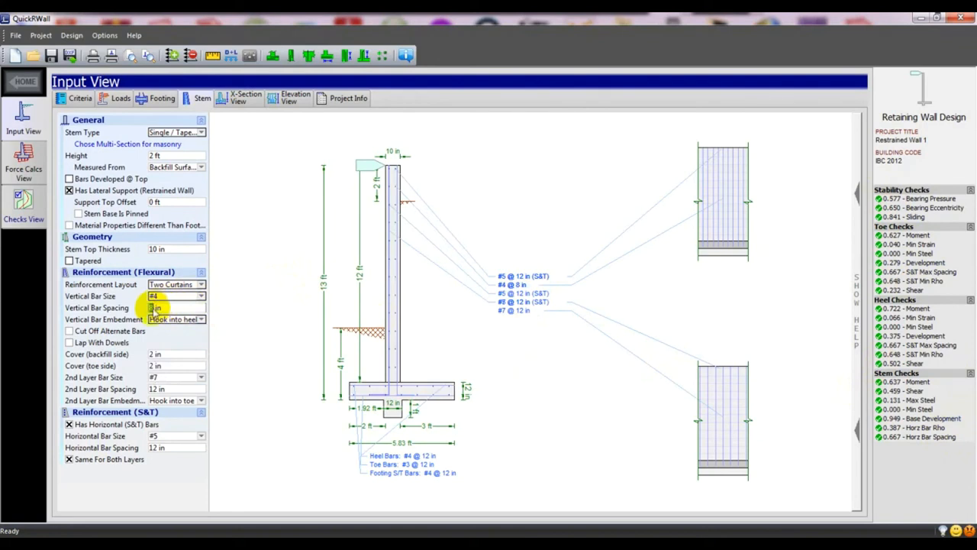
left_click(223, 318)
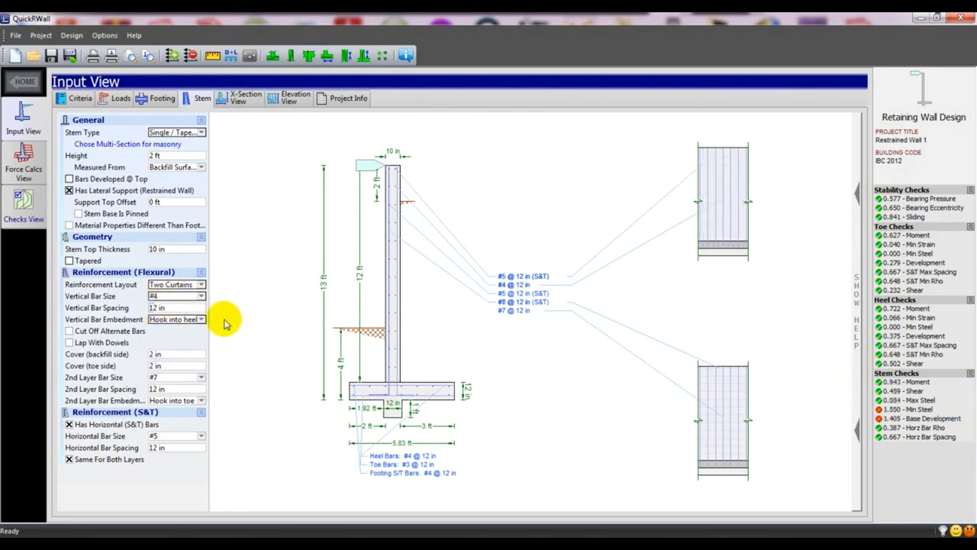
left_click(155, 307)
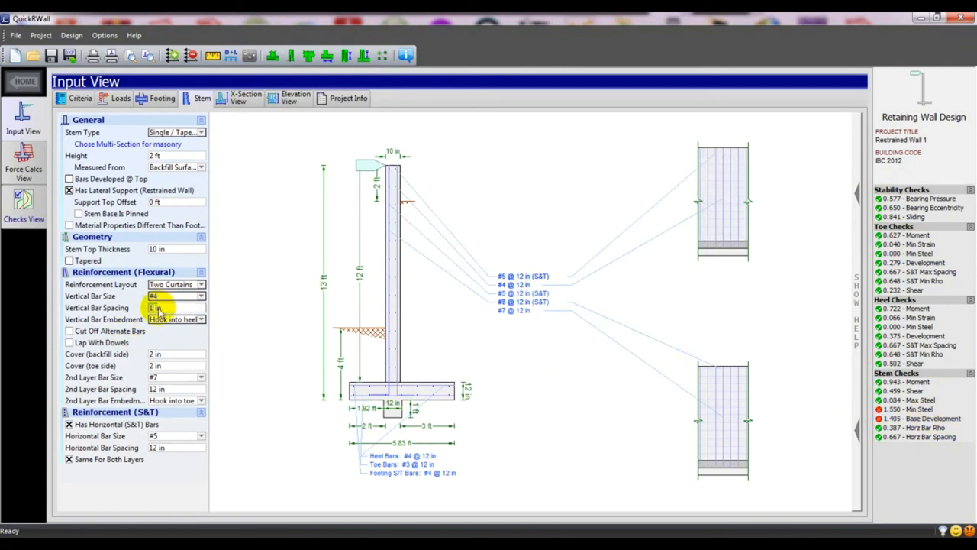
left_click(235, 339)
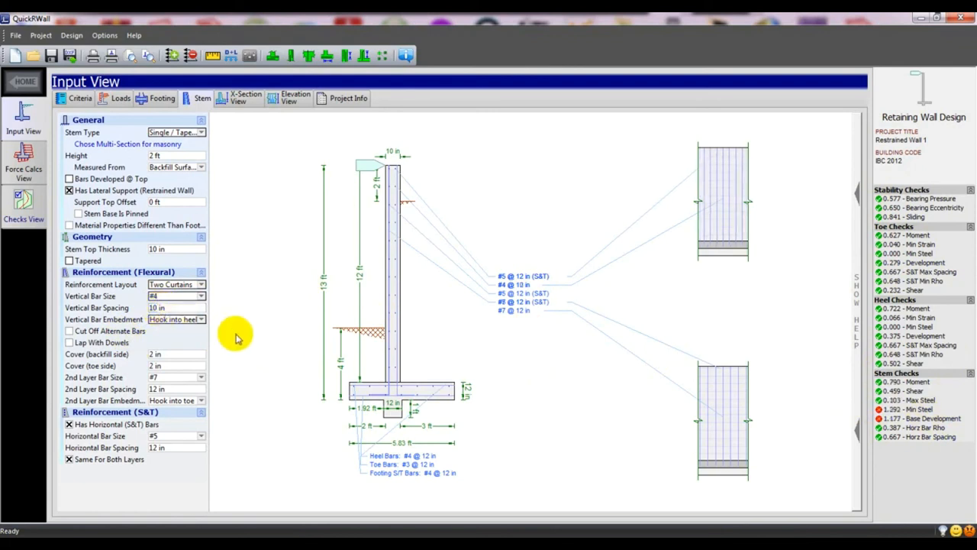
left_click(156, 307)
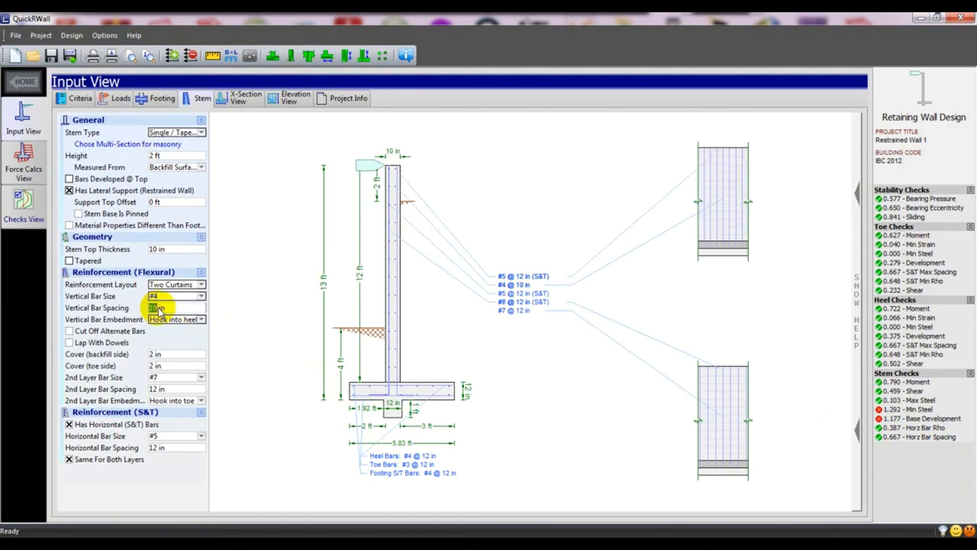
type("8")
key("Return")
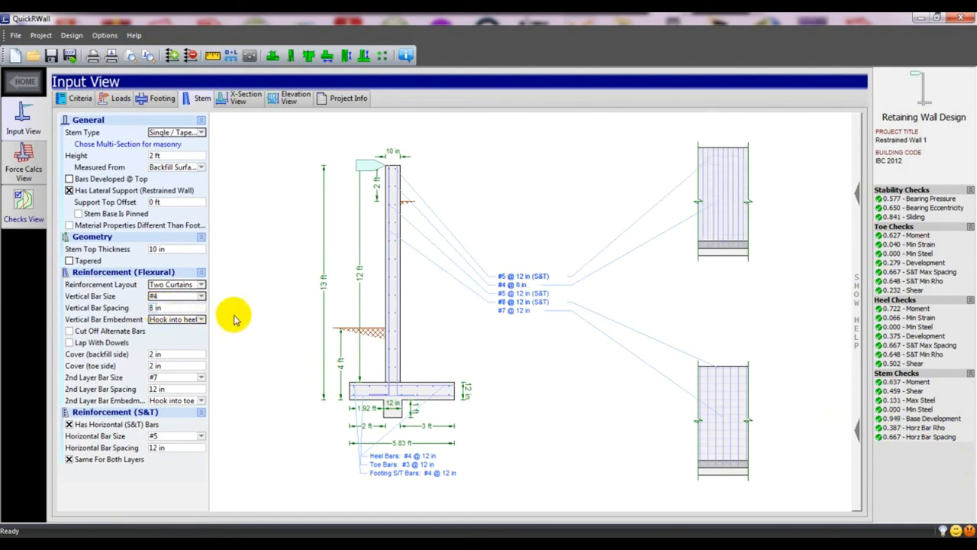